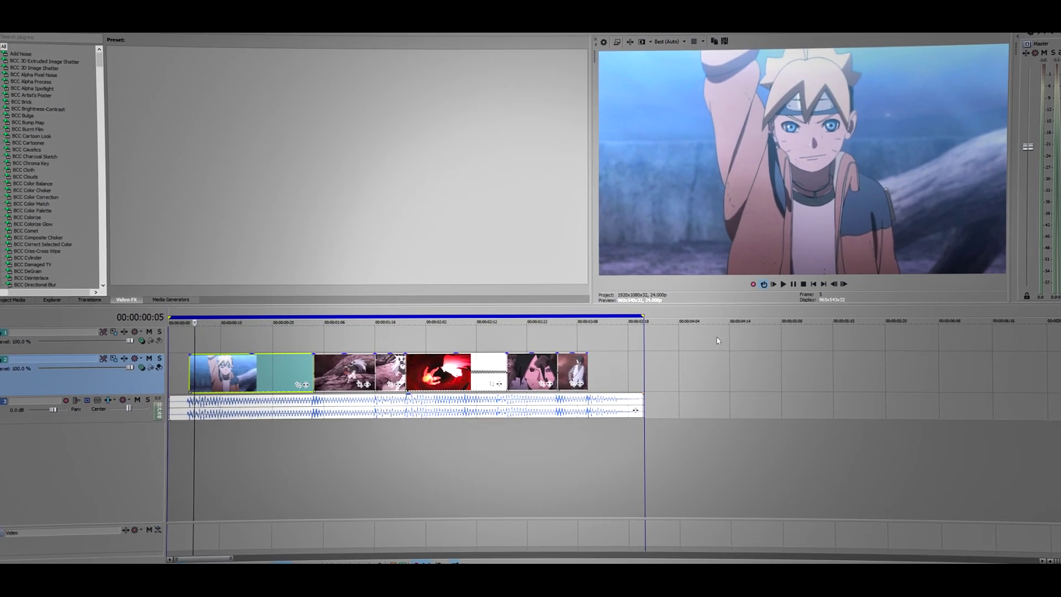
Preview the timeline, then box-select the six video clips and apply Switches > Disable Resample.
left_click(170, 403)
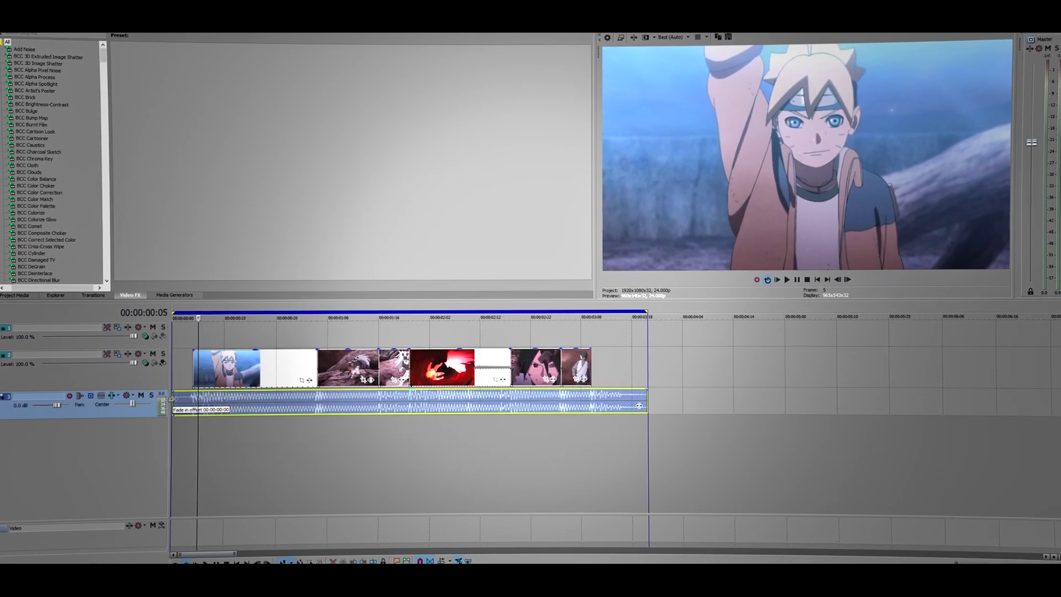
left_click(787, 280)
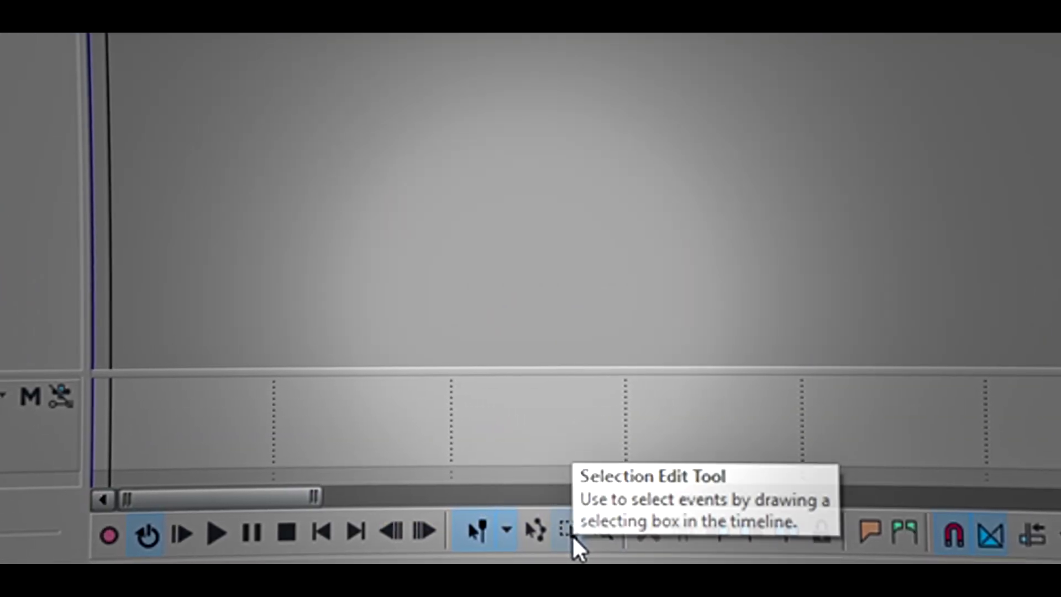
left_click(571, 532)
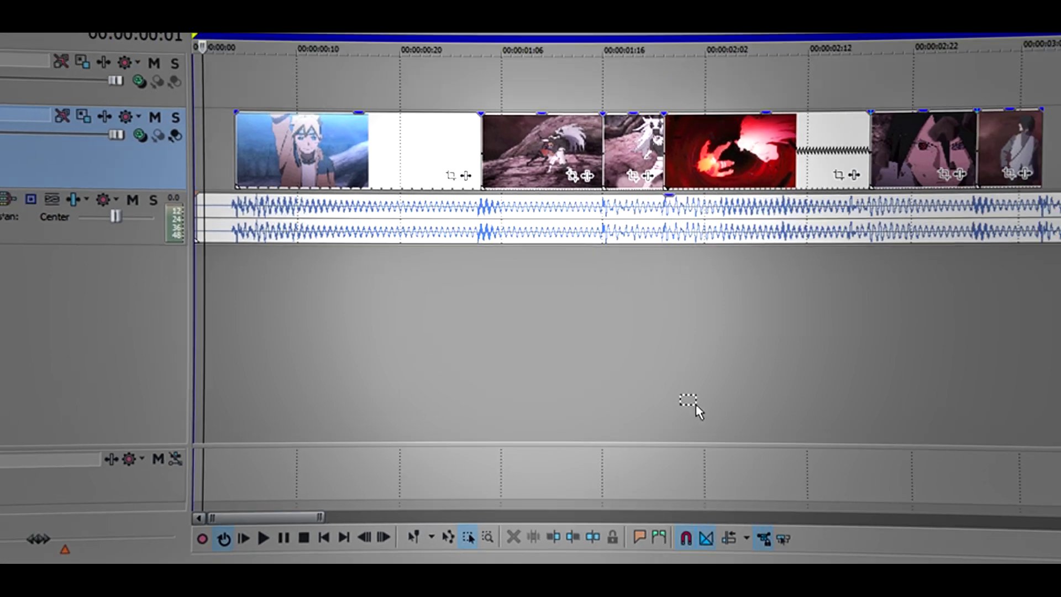
left_click_drag(910, 240, 273, 250)
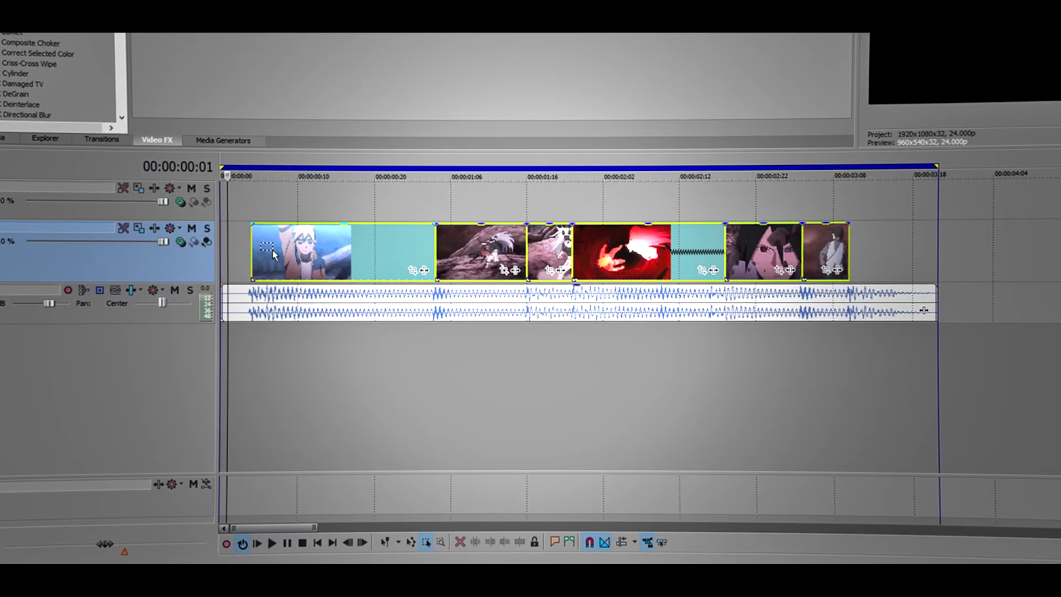
right_click(334, 251)
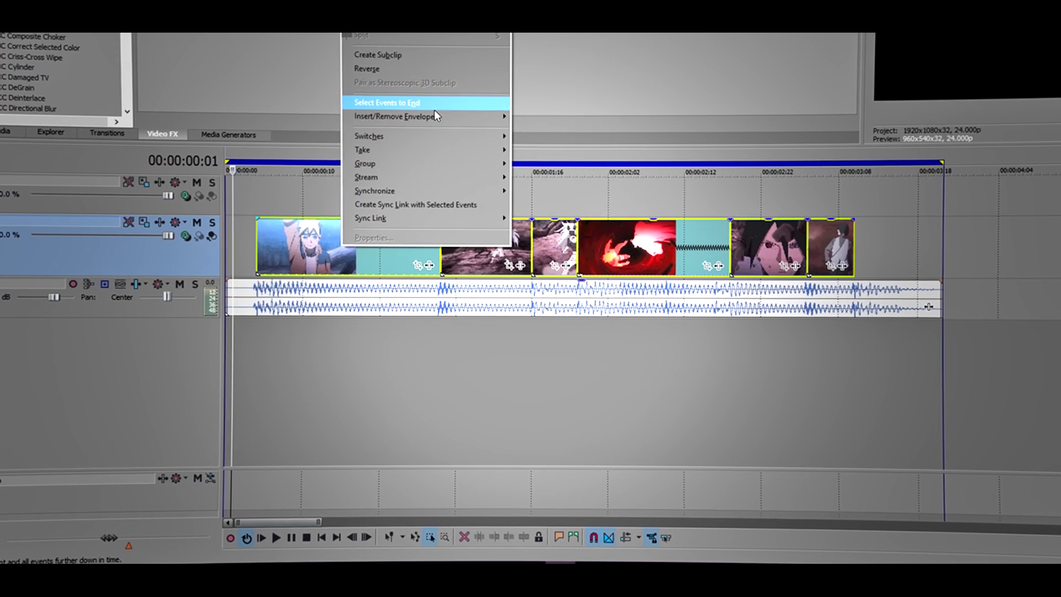
mouse_move(426, 137)
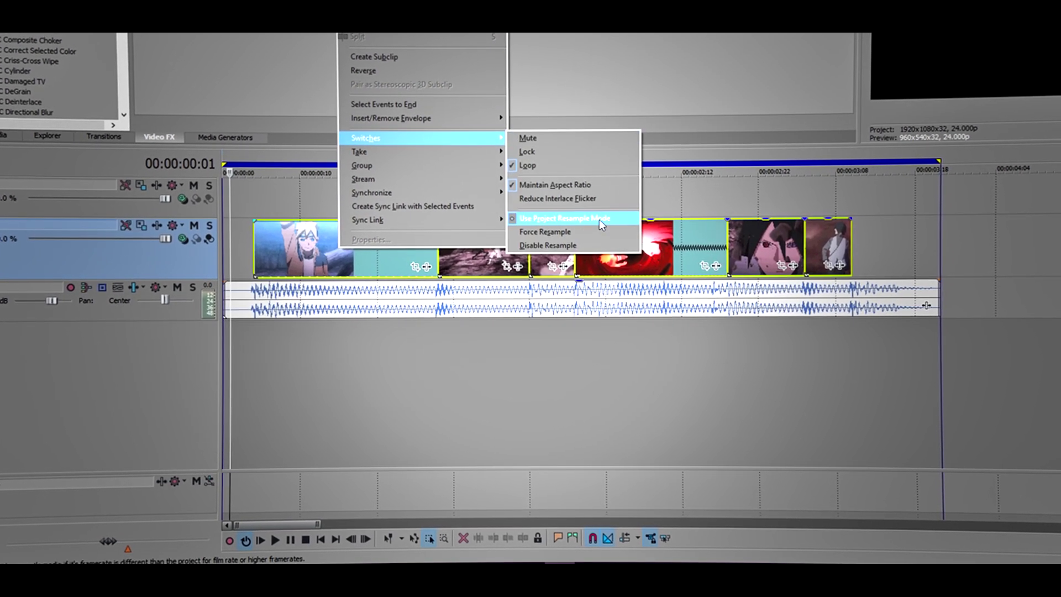
left_click(577, 247)
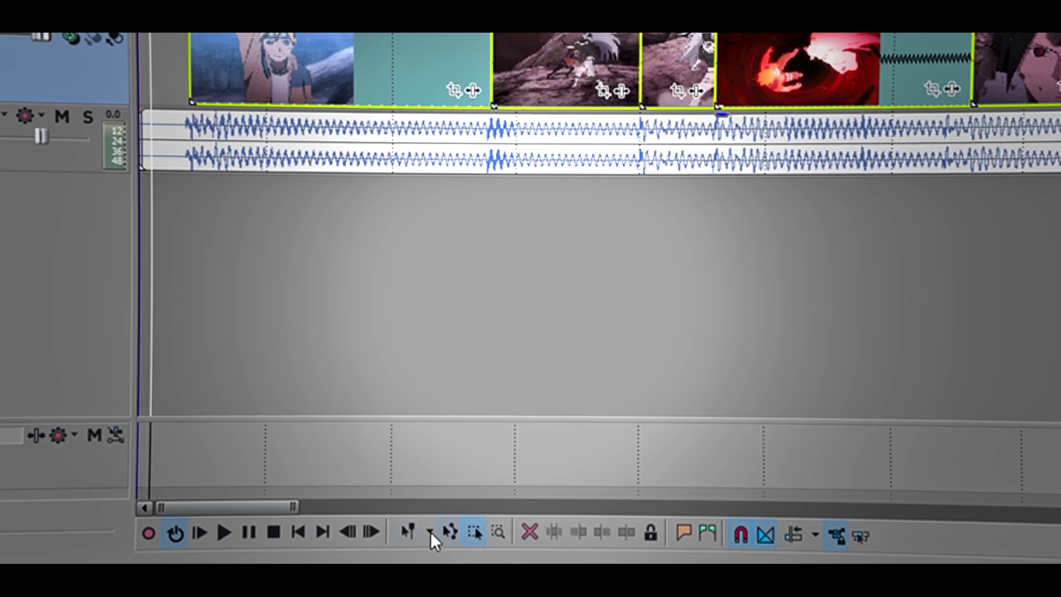
left_click(397, 529)
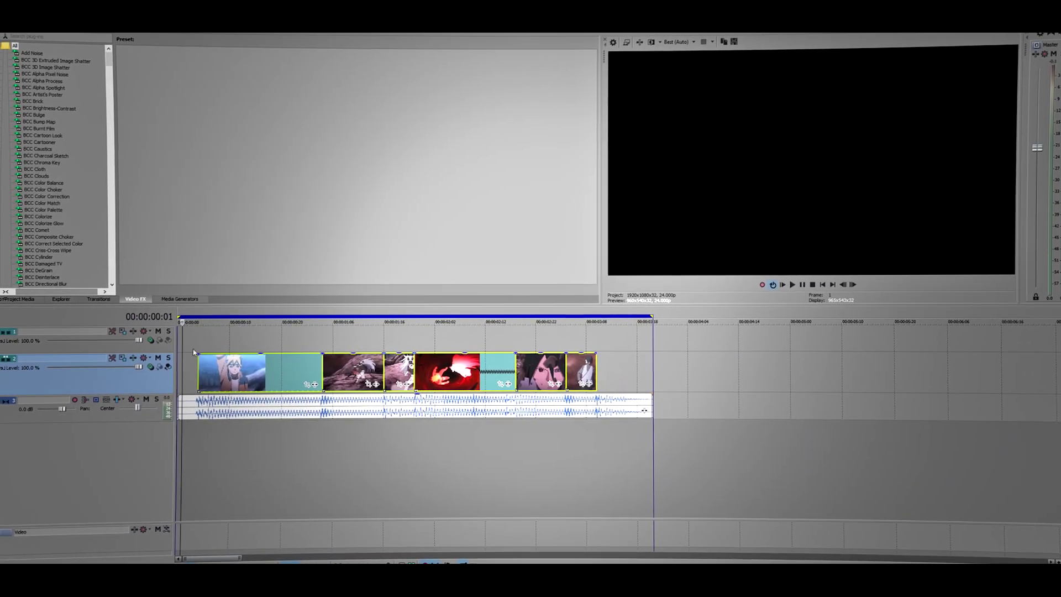
Preview the timeline and scrub through the first clip's opening frames.
left_click(785, 285)
key("space")
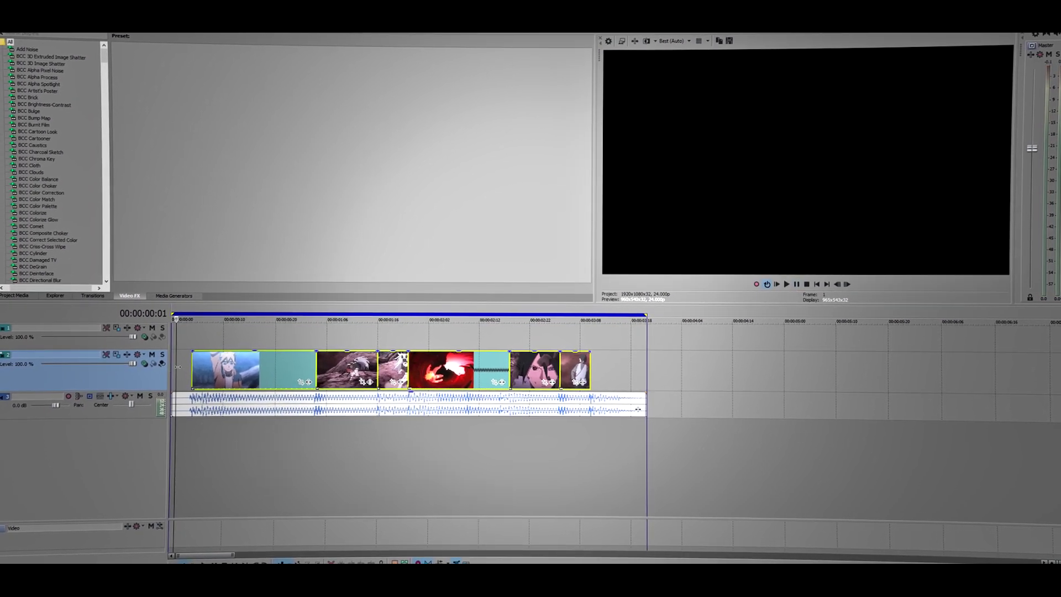
left_click(192, 335)
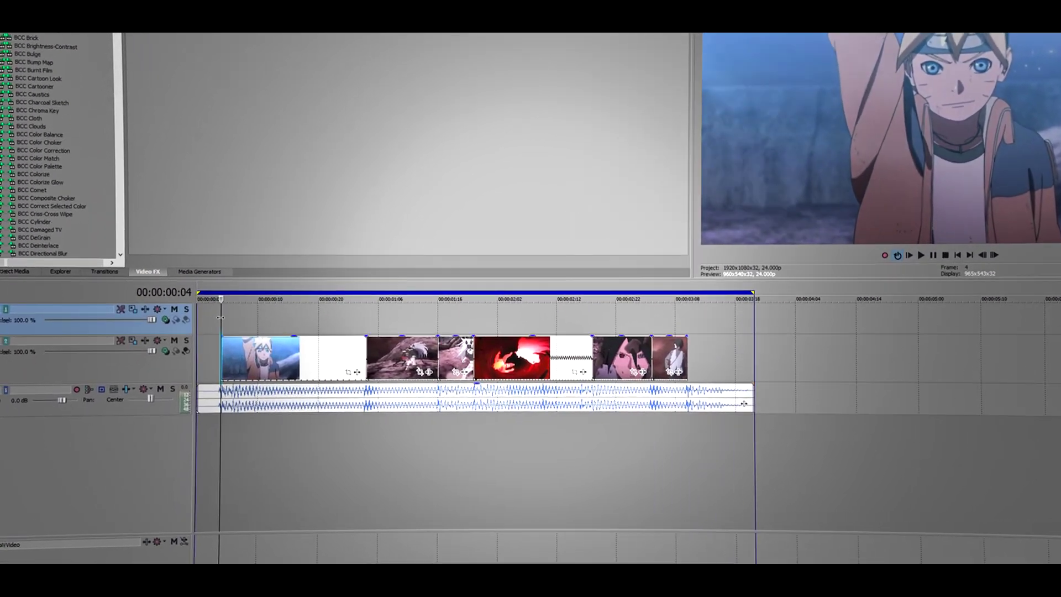
left_click_drag(221, 317, 227, 367)
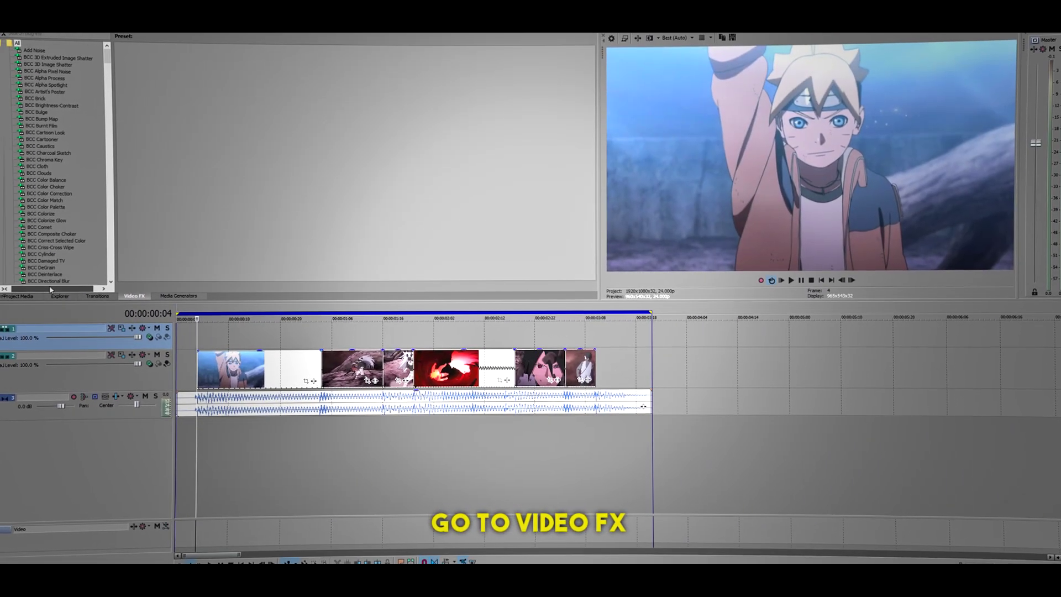
Scroll the Video FX list and drop the S_BlurMoCurves (Default) preset onto the first clip.
scroll(80, 212, "down", 13)
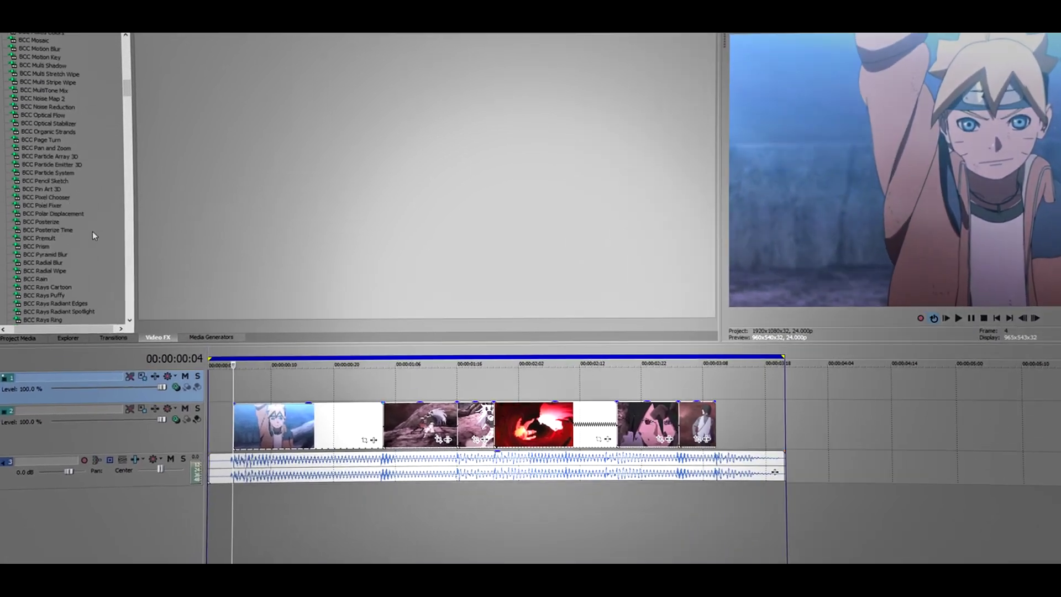
scroll(92, 231, "down", 20)
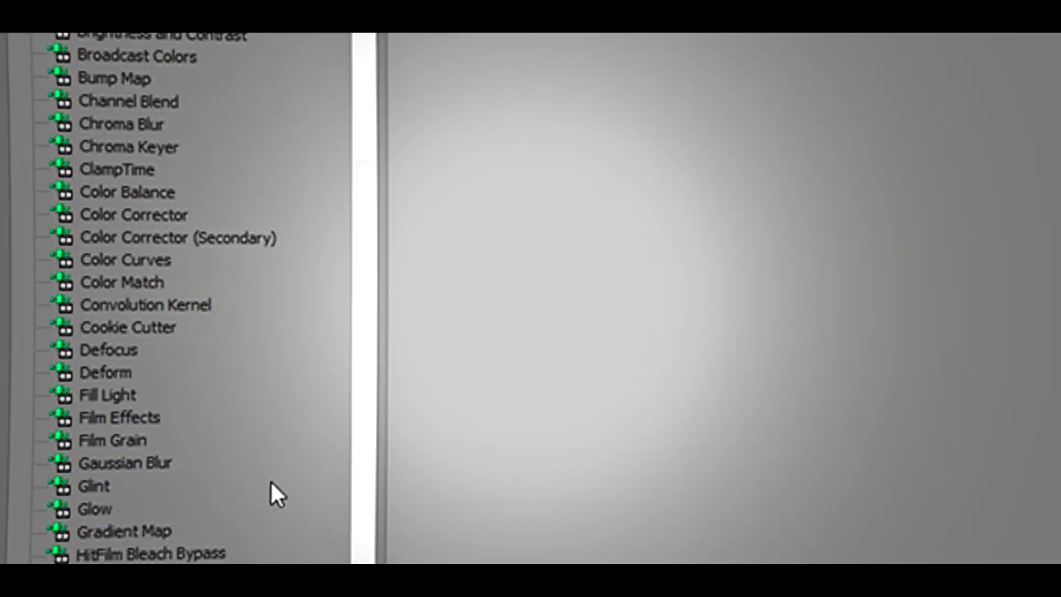
scroll(270, 482, "down", 20)
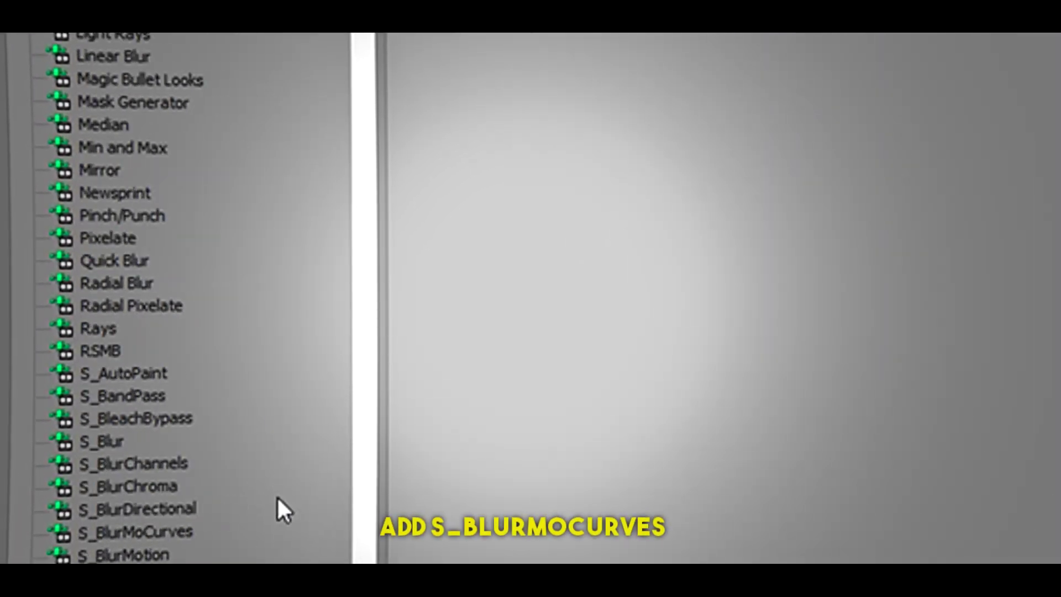
scroll(278, 500, "down", 4)
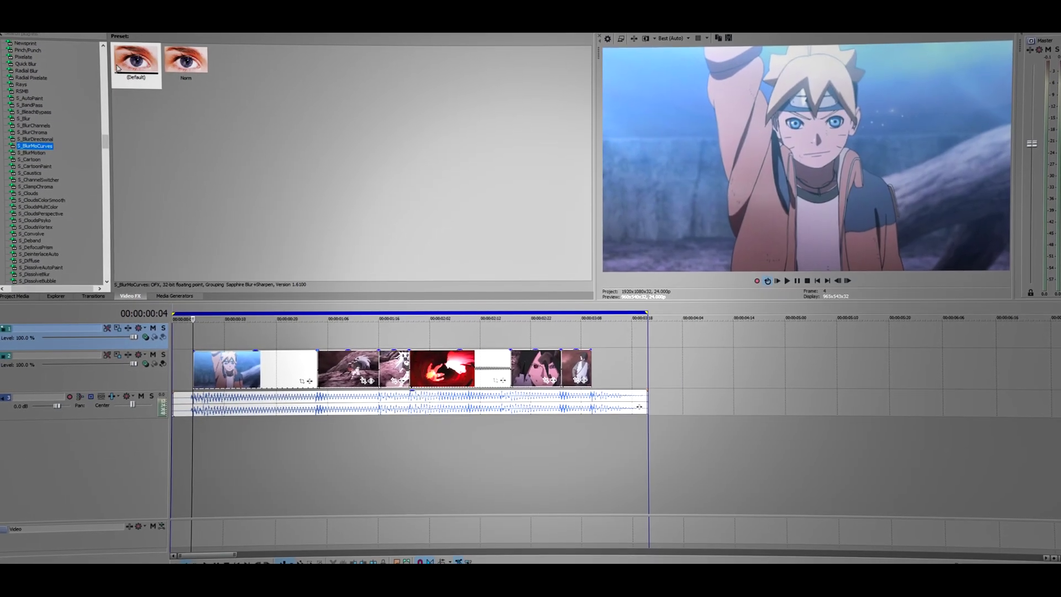
left_click_drag(117, 68, 214, 373)
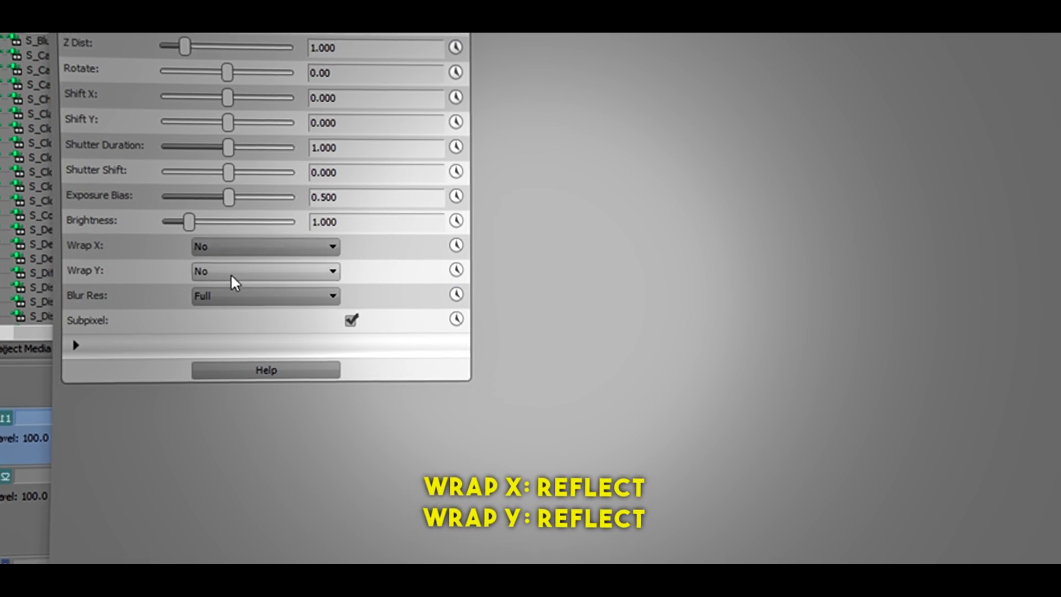
Set both Wrap X and Wrap Y of S_BlurMoCurves to Reflect.
left_click(250, 251)
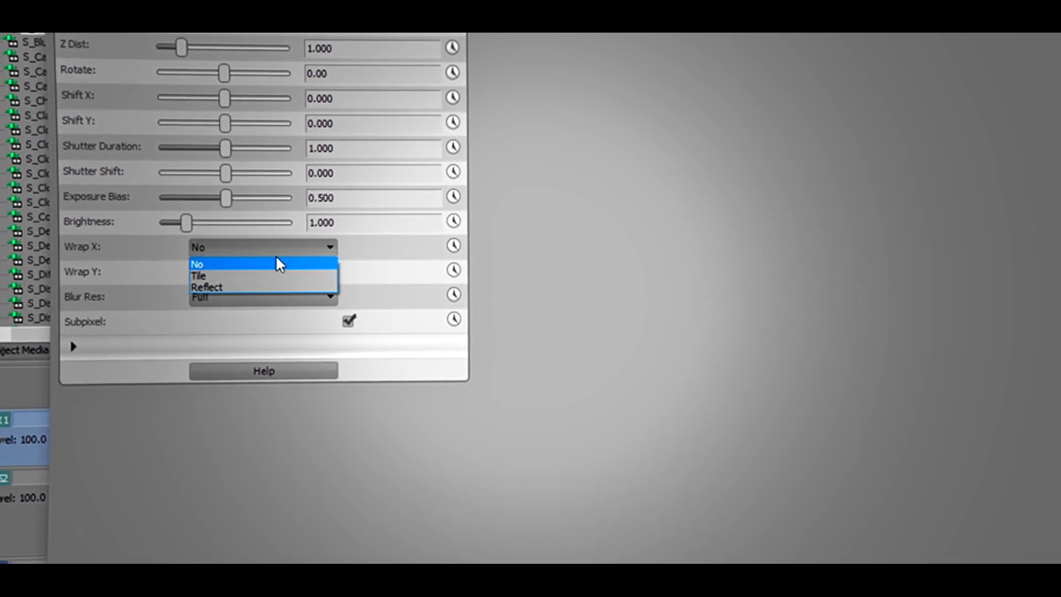
left_click(252, 288)
left_click(215, 272)
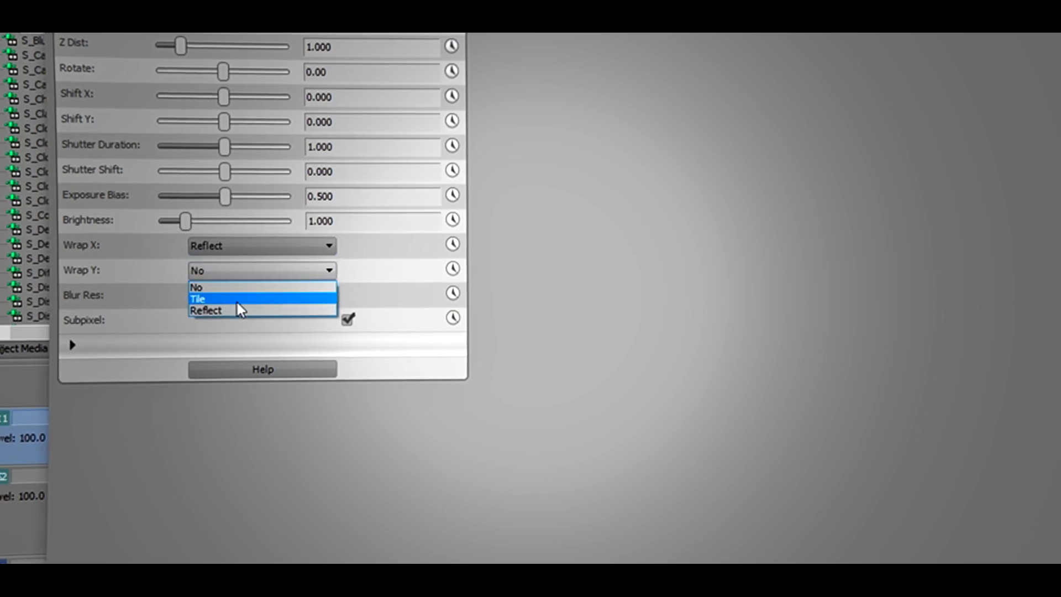
left_click(237, 310)
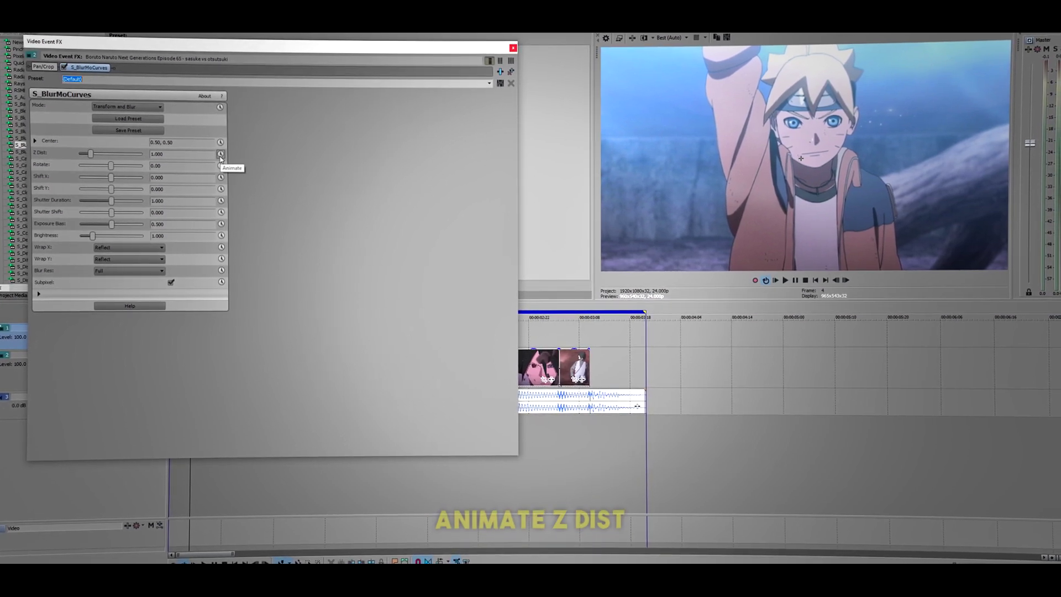
Keyframe Z Dist at 0.400 on the first frame and 0.900 at frame 5.
left_click(220, 155)
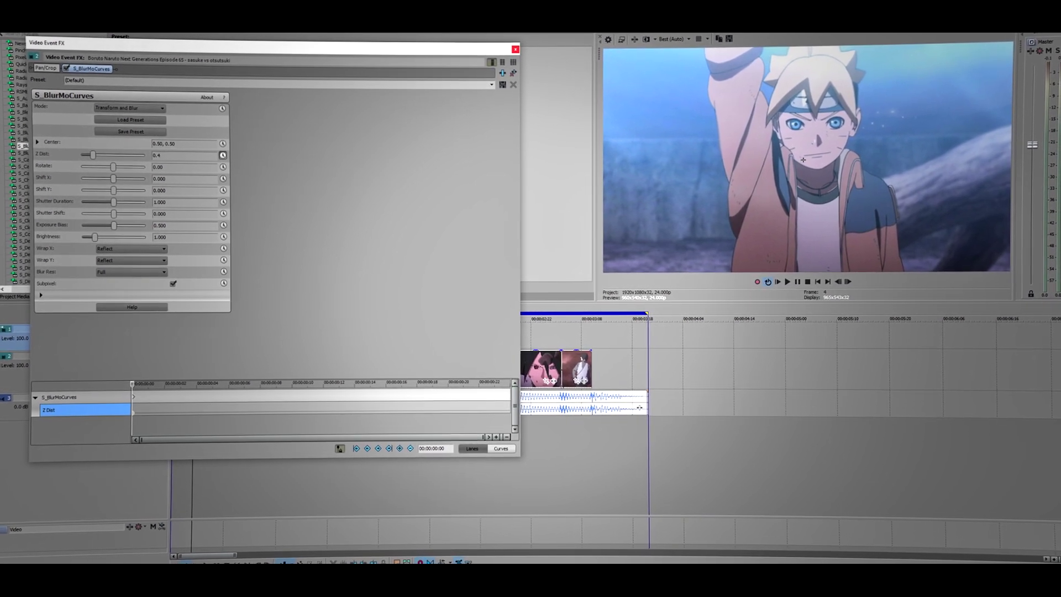
key("Return")
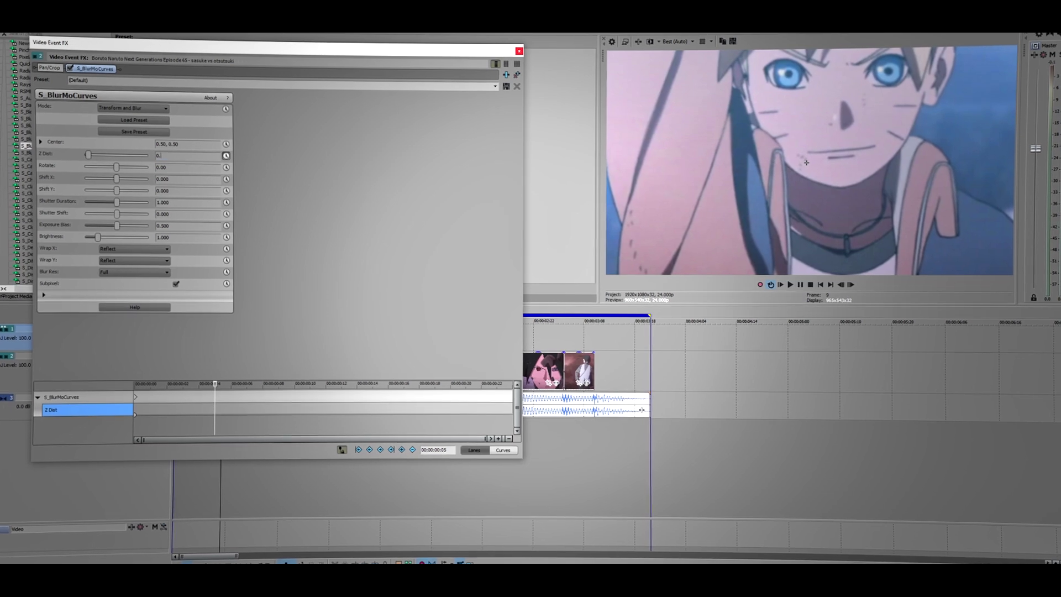
key("Return")
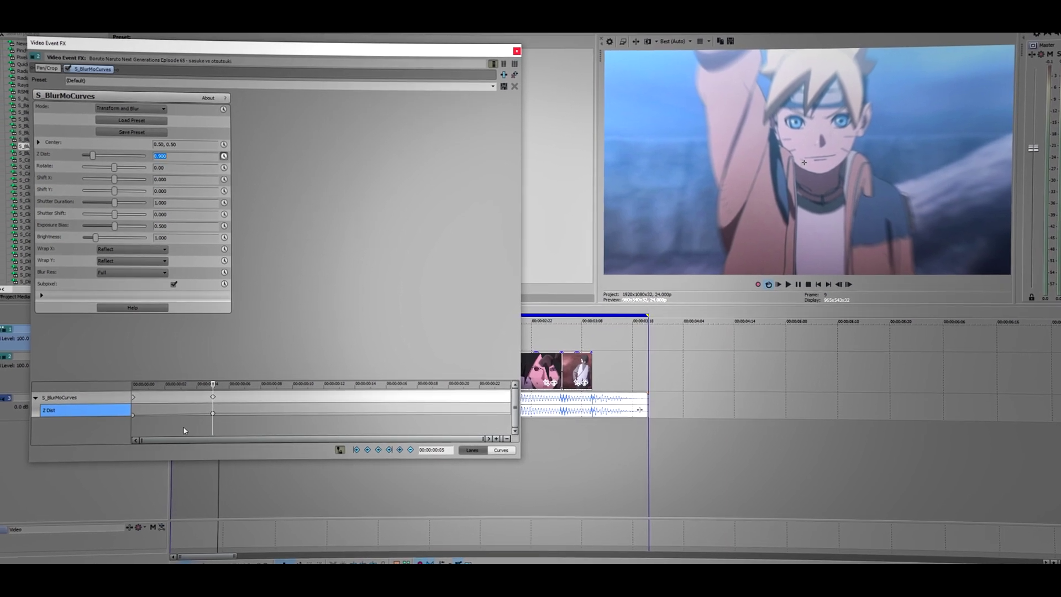
left_click(134, 416)
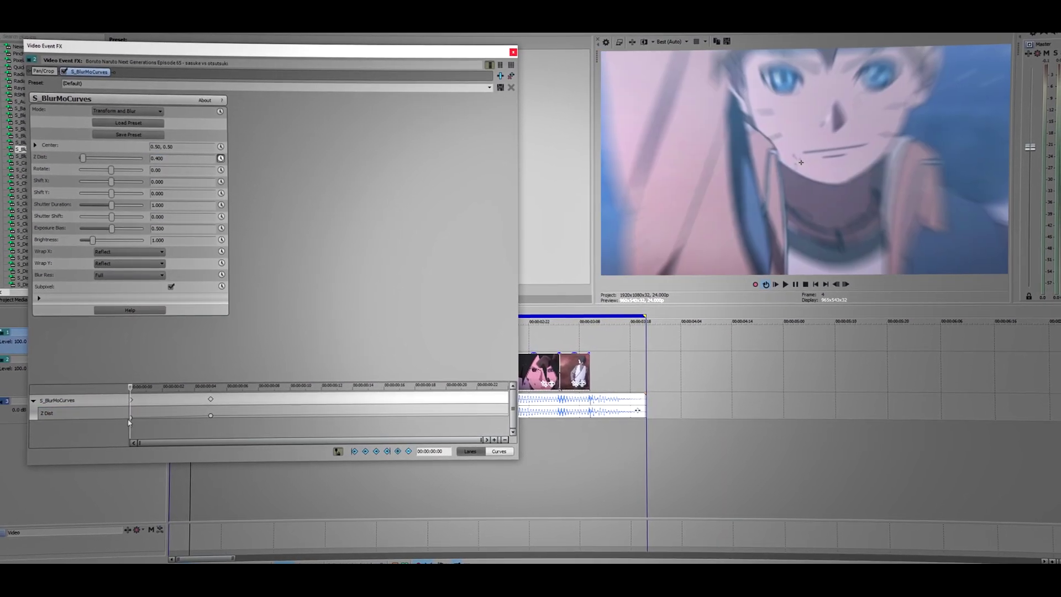
right_click(132, 419)
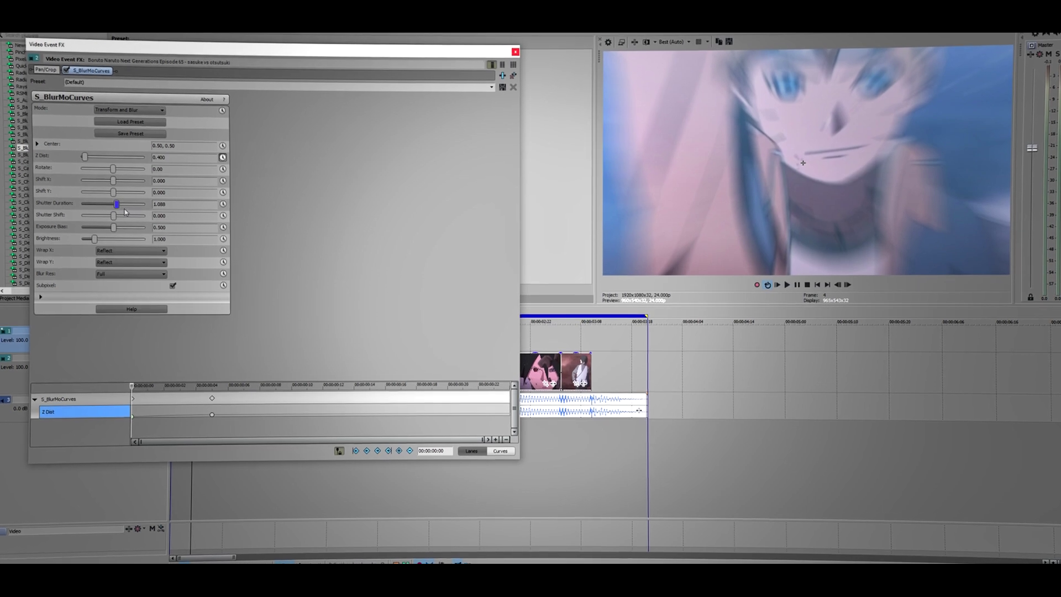
Lower the blur's Shutter Duration and replay the preview to check the result.
left_click_drag(103, 208, 131, 208)
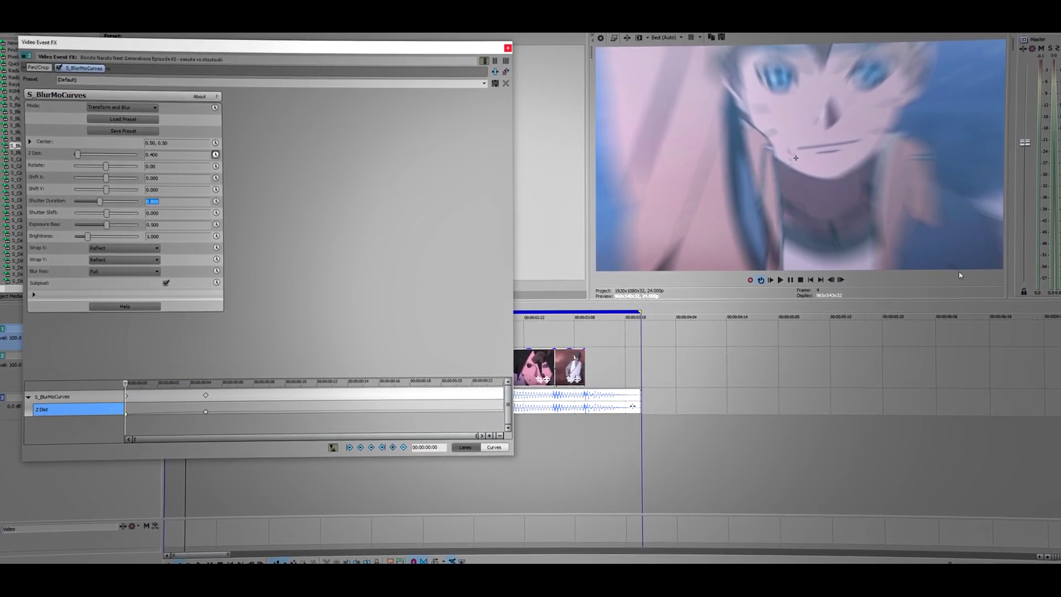
left_click(781, 282)
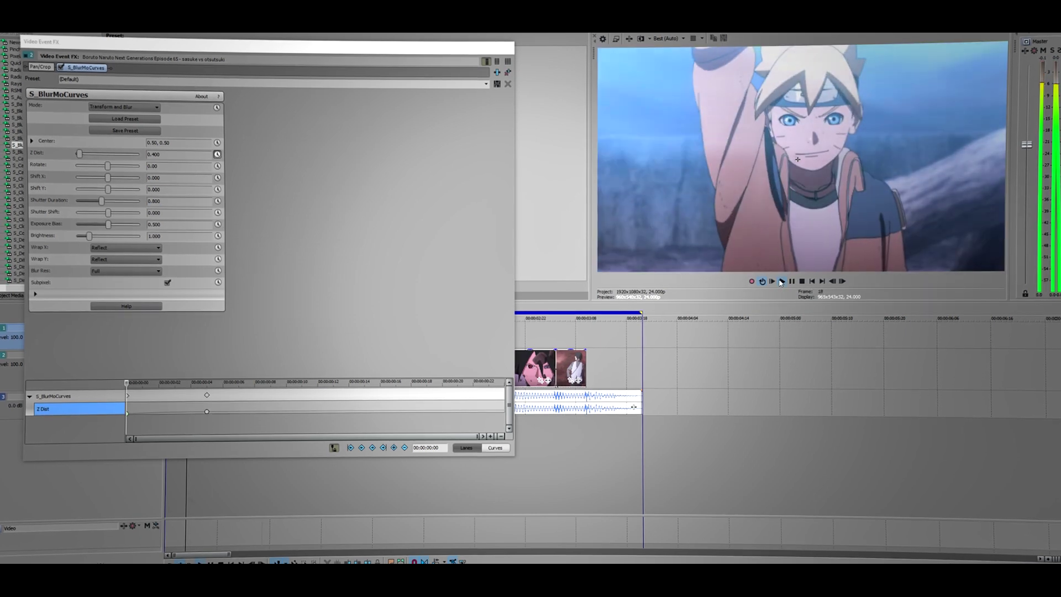
left_click(772, 284)
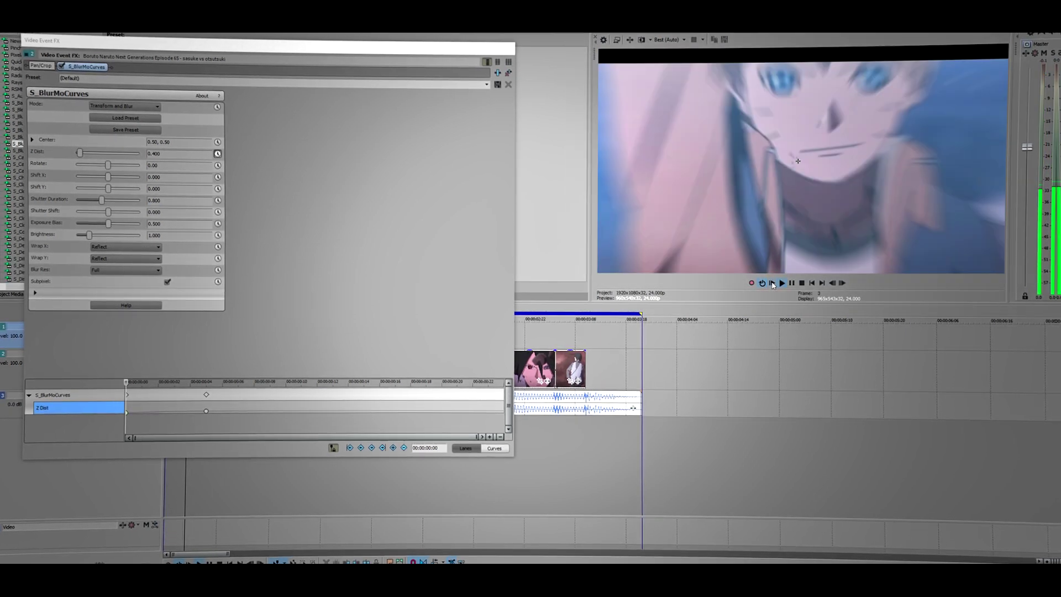
left_click(772, 284)
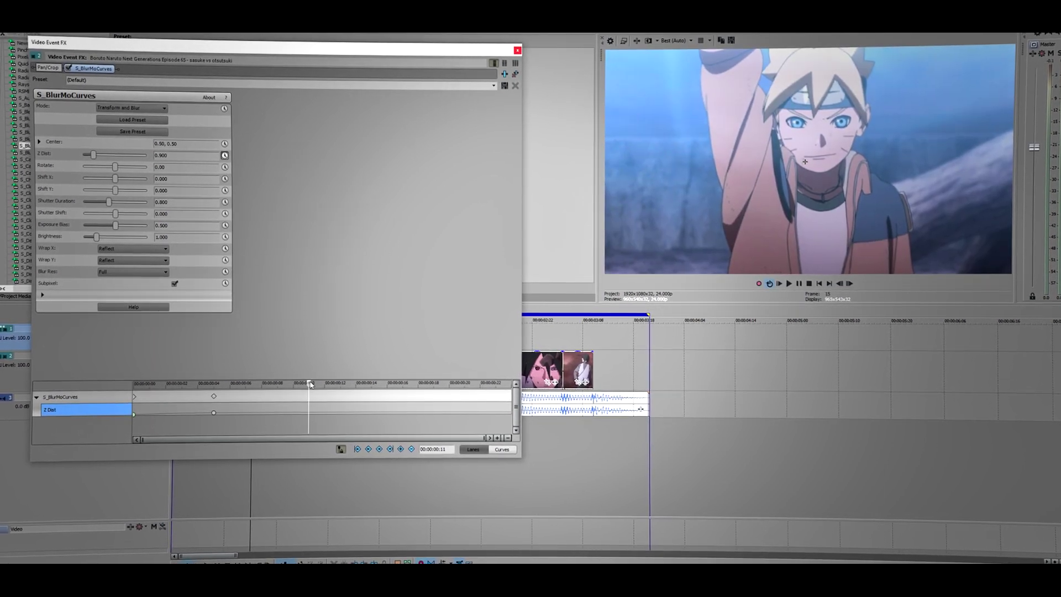
Add a Z Dist keyframe of 1.000 at frame 13 and close Video Event FX.
left_click(337, 411)
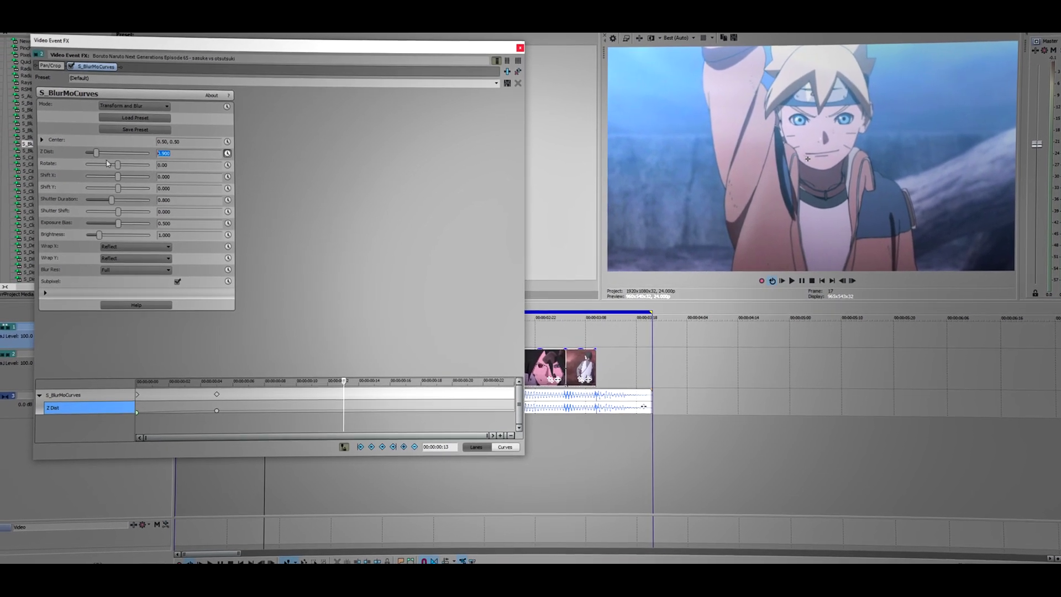
type("1")
key("Return")
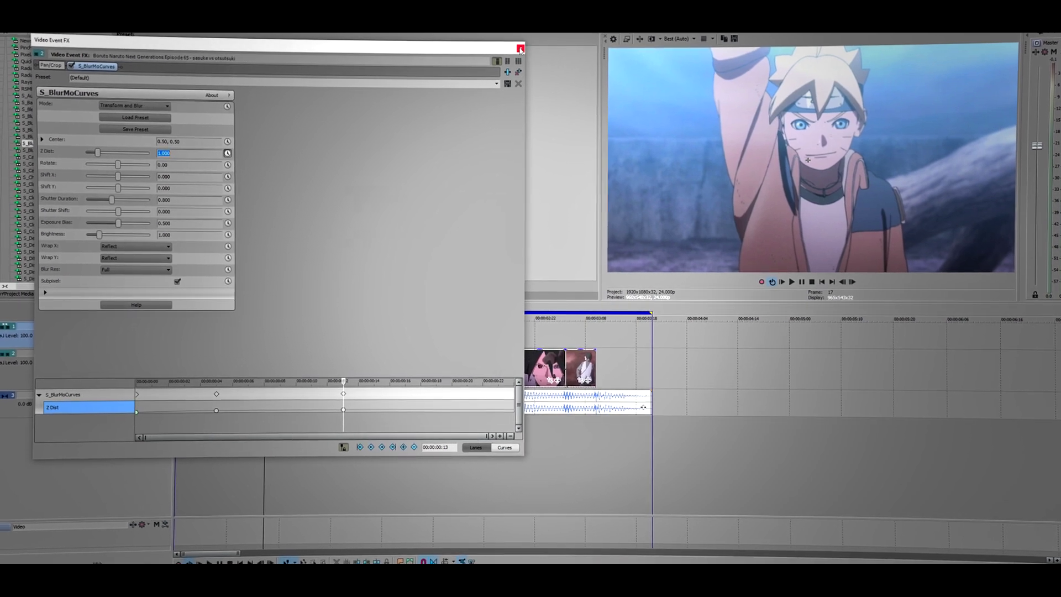
left_click(515, 50)
left_click(200, 366)
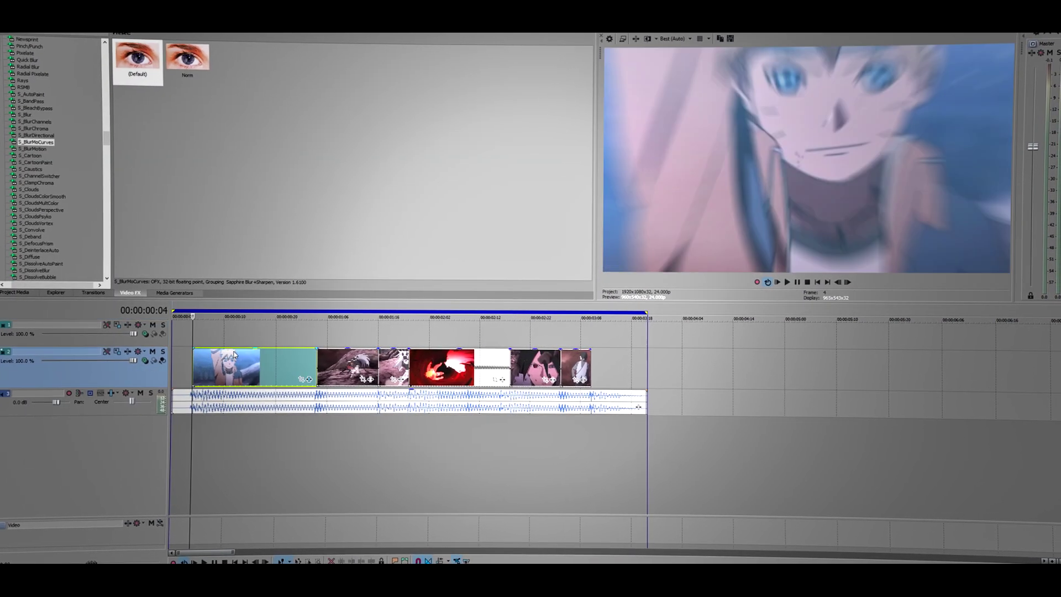
Drop the S_DissolveShake (Default) preset, Amplitude 5.000 and Frequency 10.00, onto the first clip.
left_click(790, 282)
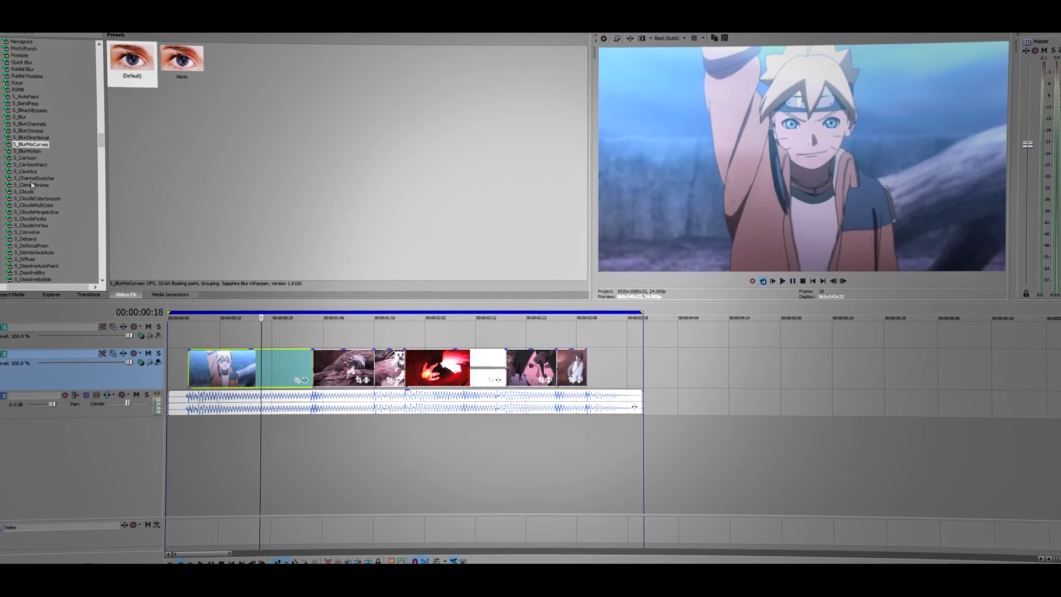
scroll(71, 194, "down", 12)
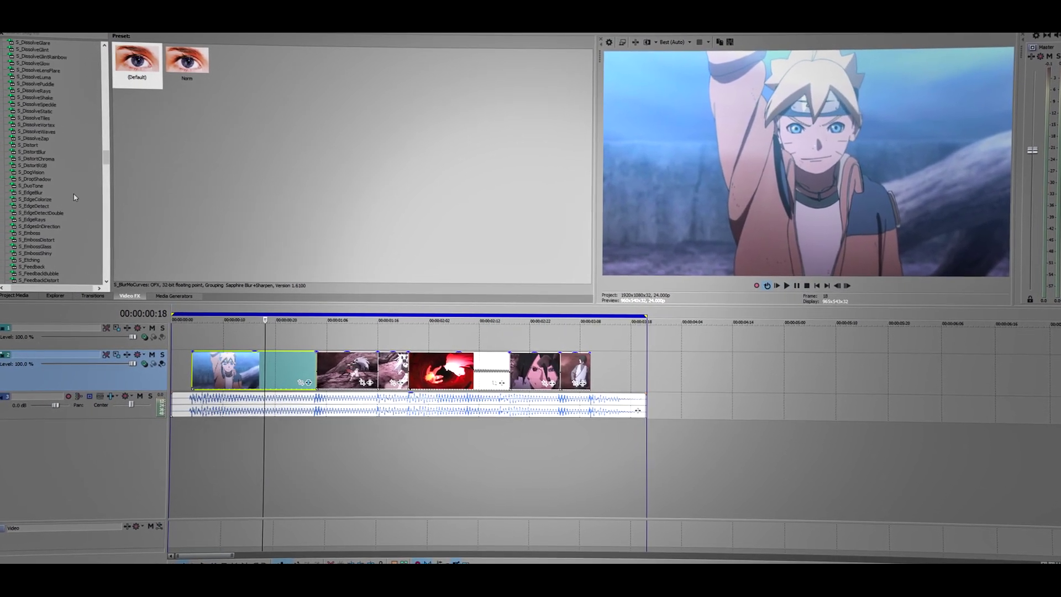
scroll(80, 166, "up", 3)
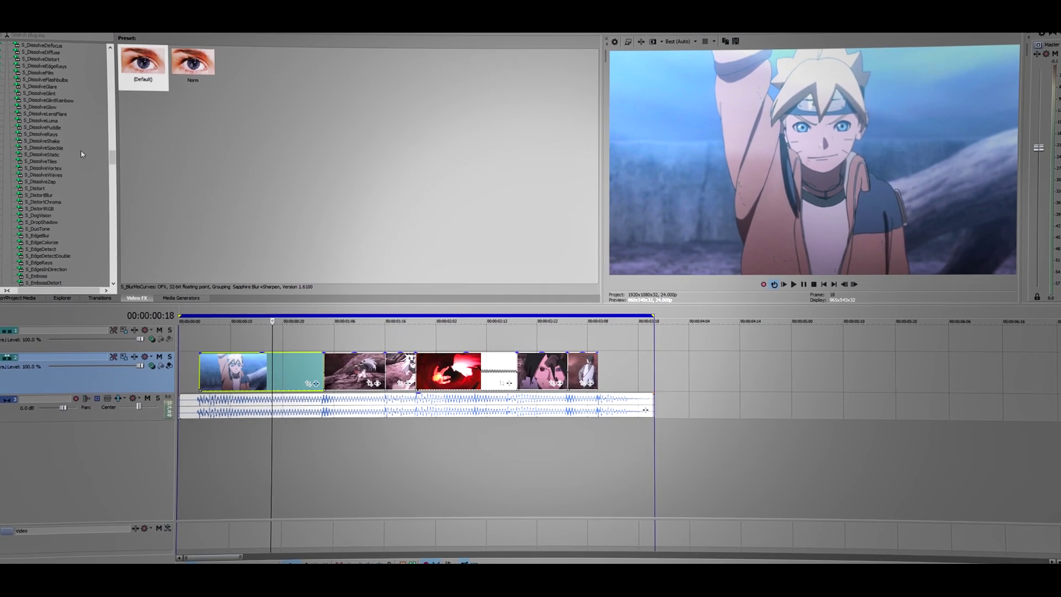
scroll(61, 177, "up", 1)
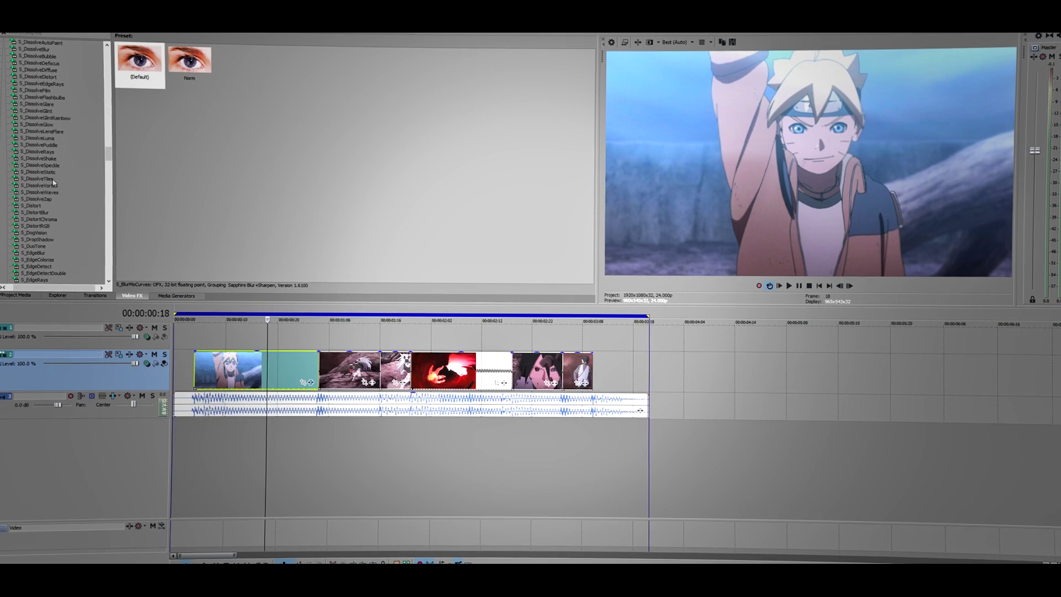
left_click(38, 158)
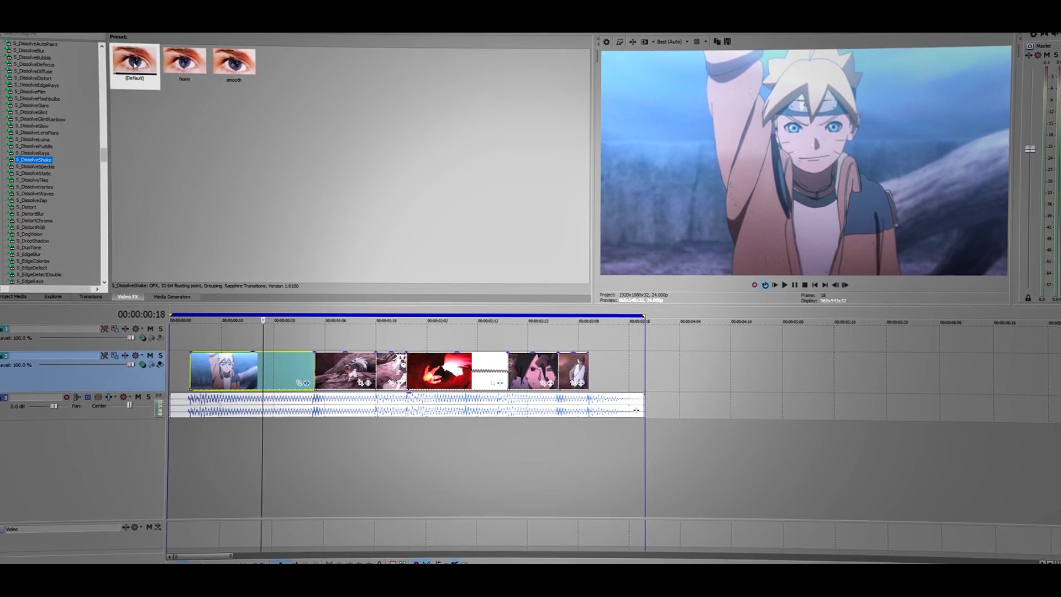
left_click_drag(134, 64, 269, 371)
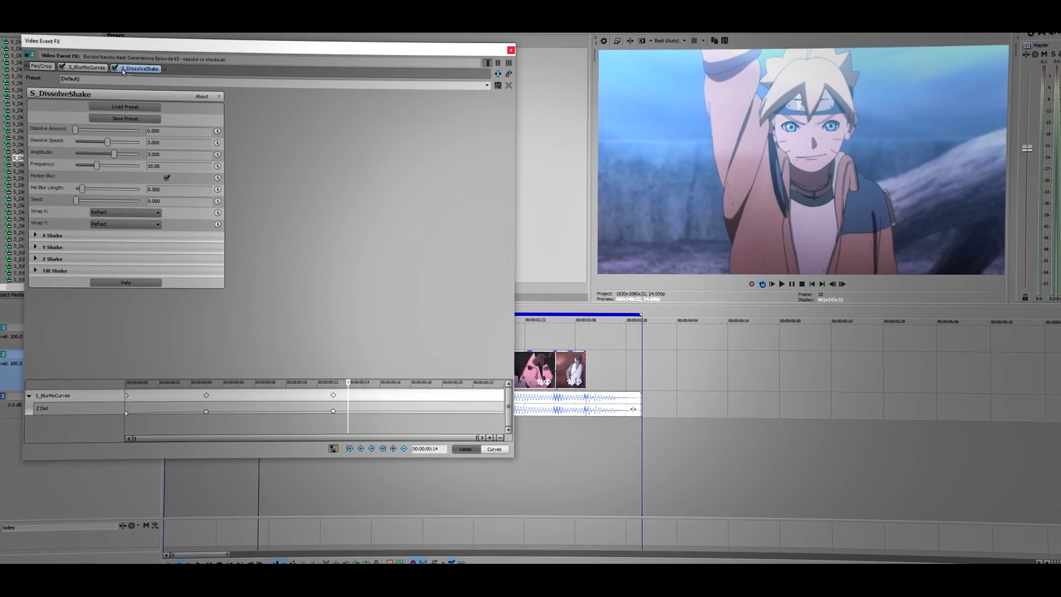
Put S_DissolveShake before S_BlurMoCurves and fast-fade its Dissolve Amount from 0.250 to 0.
left_click_drag(61, 72, 60, 76)
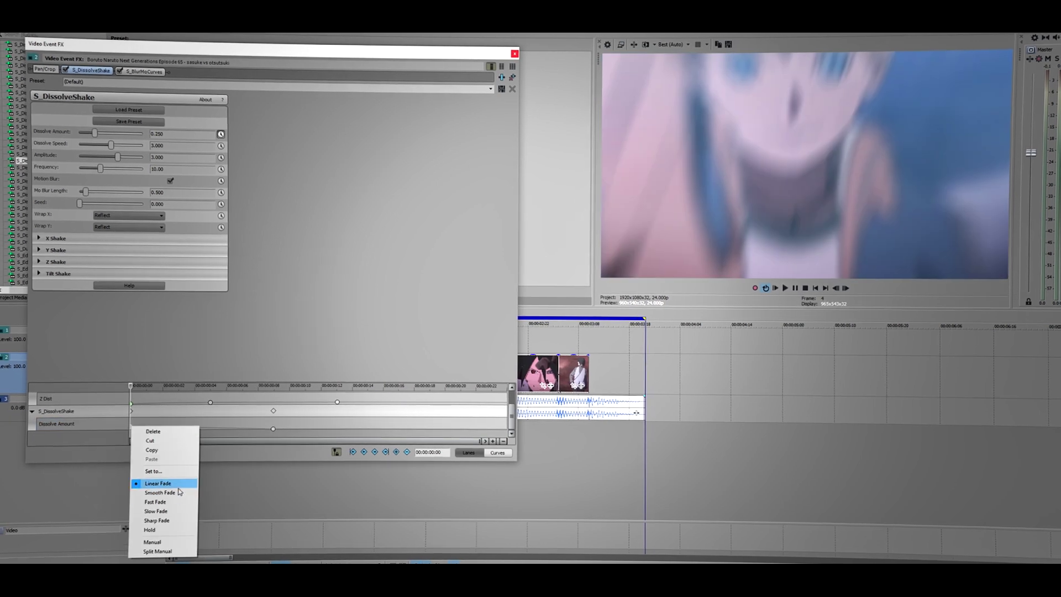
left_click(183, 501)
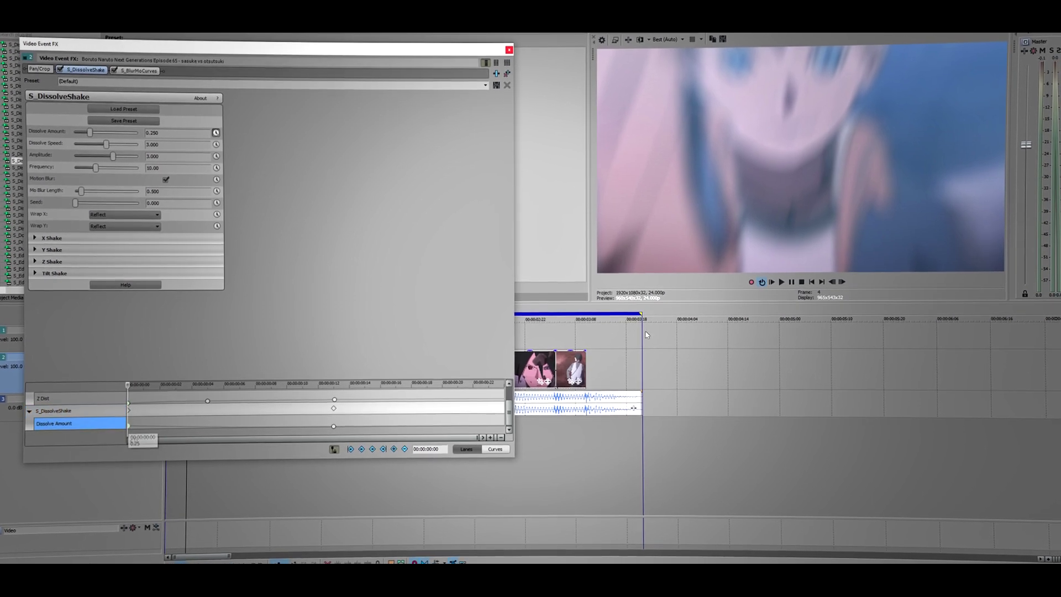
left_click(783, 283)
left_click(783, 283)
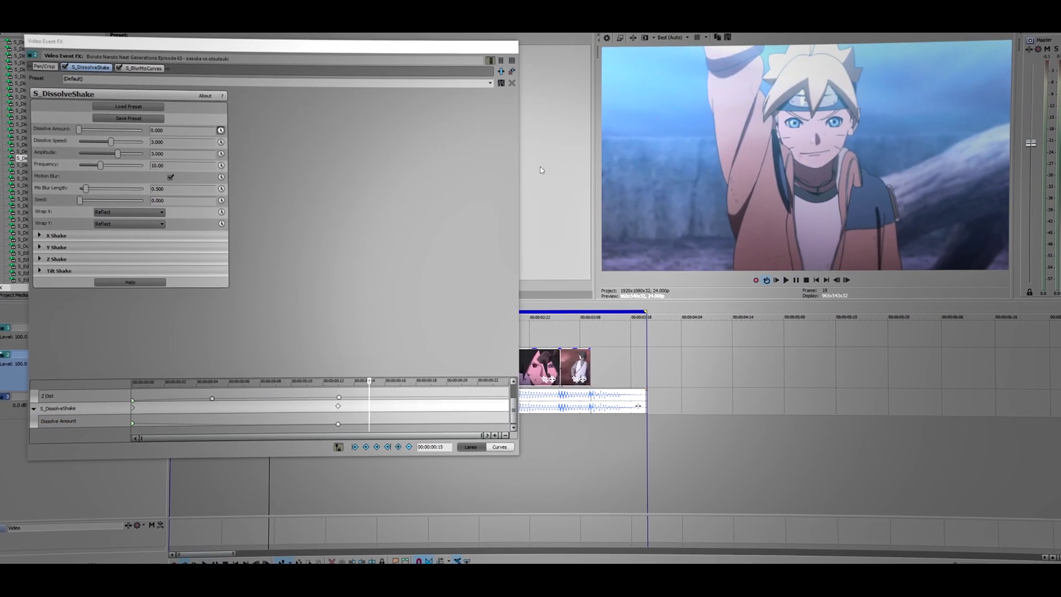
left_click(514, 42)
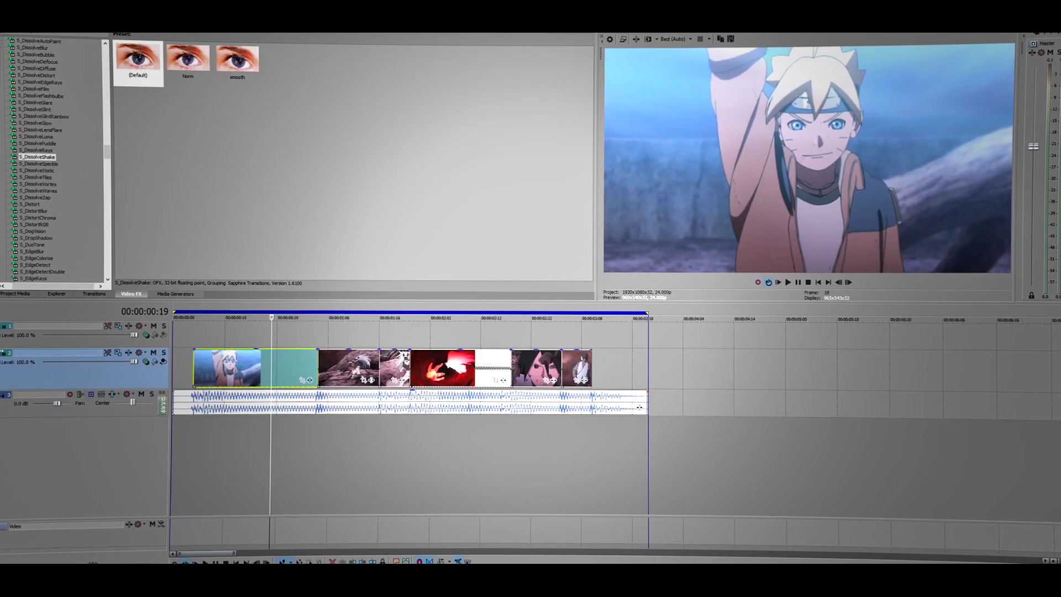
Drop the S_WarpFishEye (Default) preset, Amount 1.00, onto the first clip.
scroll(57, 247, "down", 15)
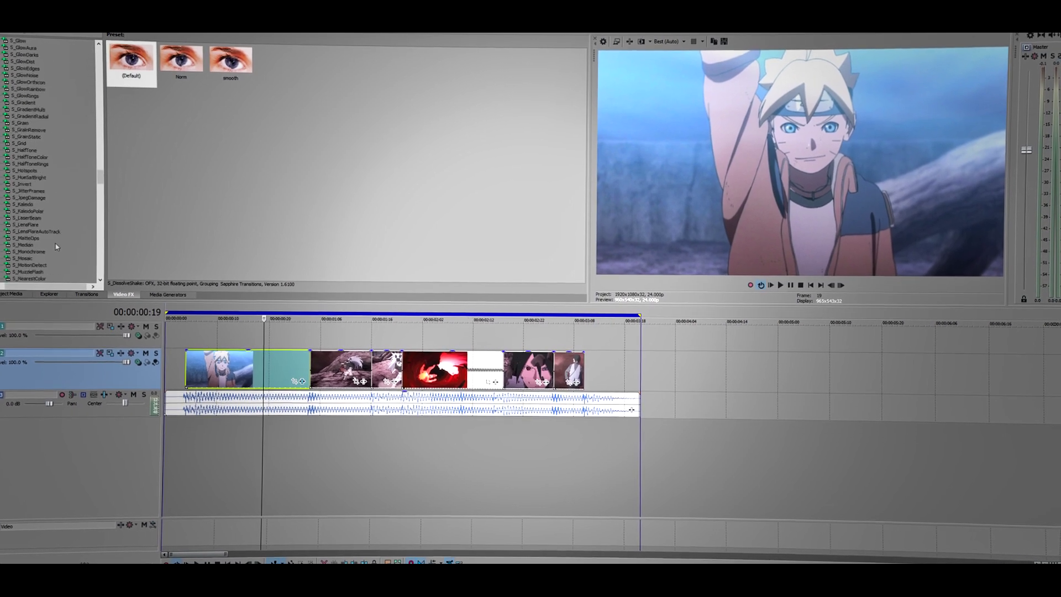
scroll(56, 247, "down", 9)
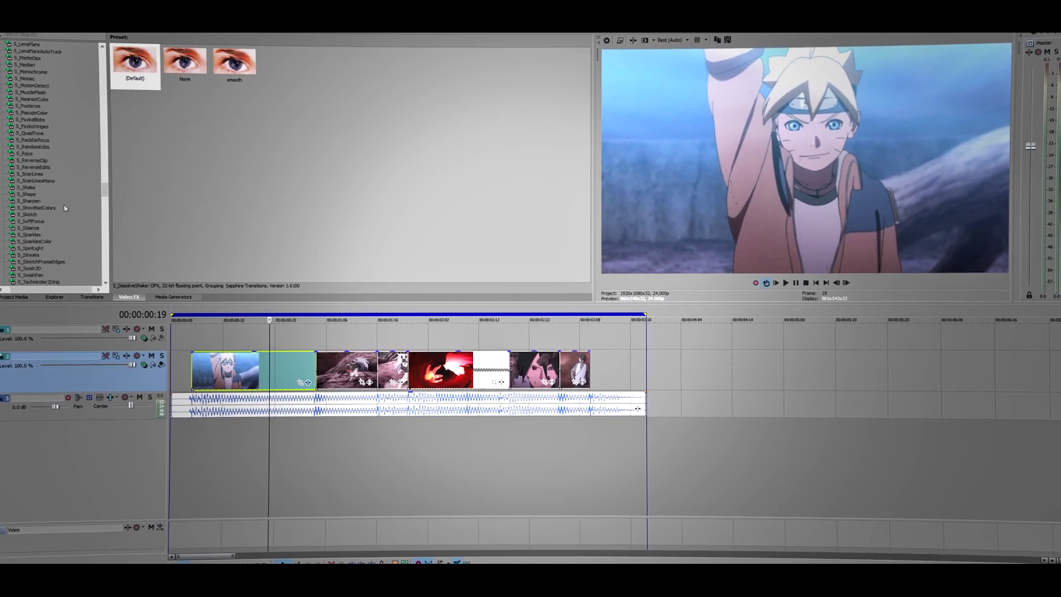
scroll(64, 209, "down", 15)
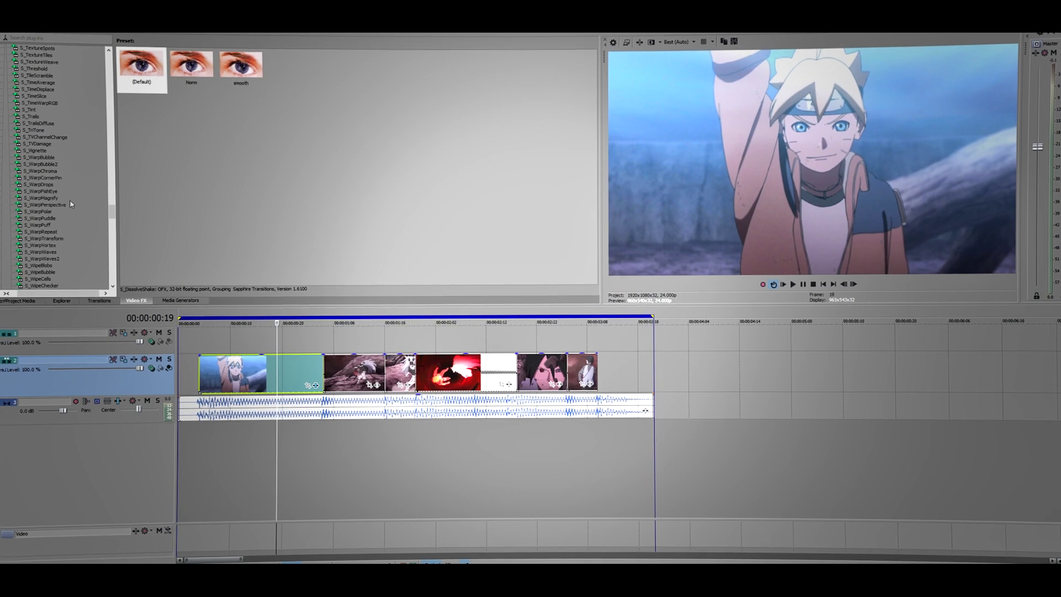
left_click(40, 191)
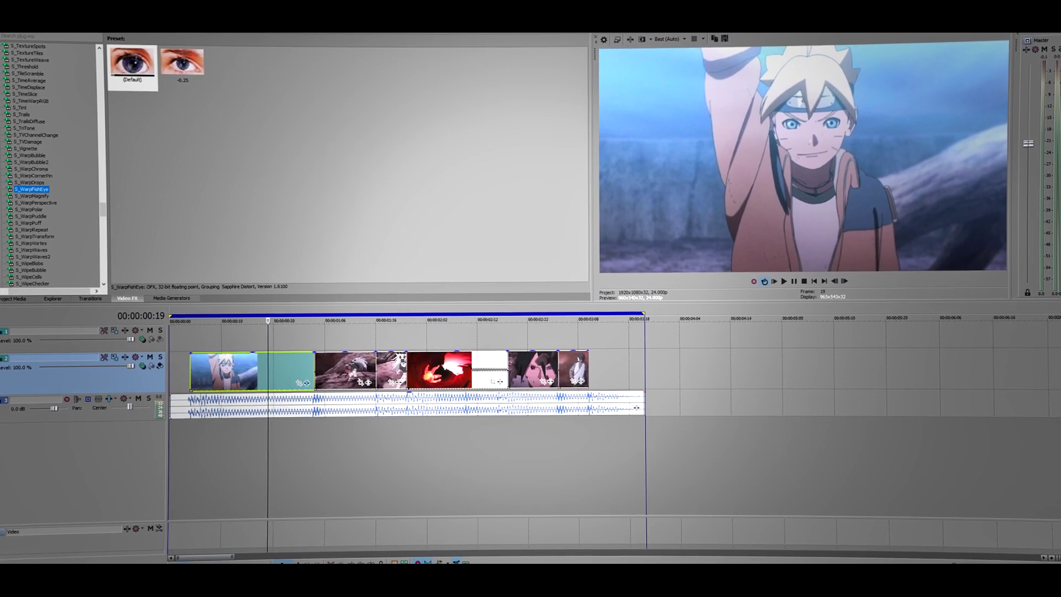
left_click_drag(132, 64, 271, 374)
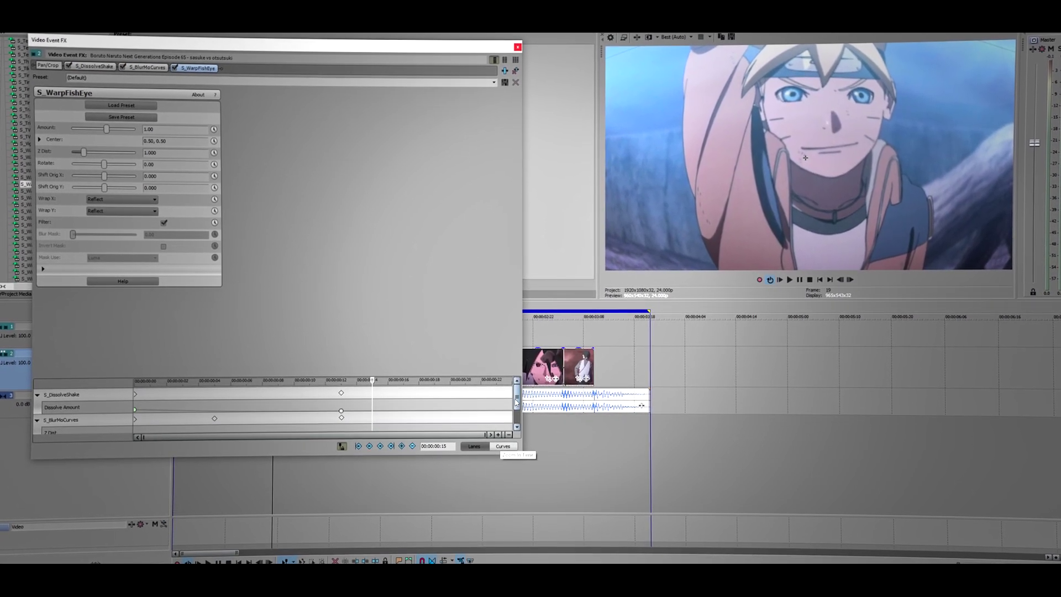
Add a fisheye Amount keyframe of 0 at frame 13.
scroll(516, 402, "down", 1)
left_click(183, 407)
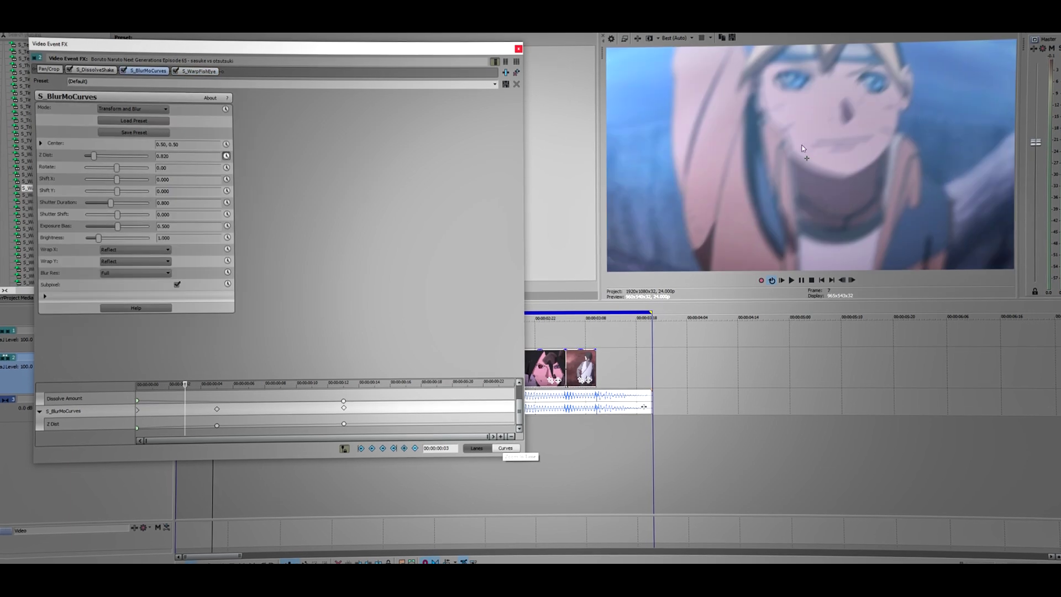
left_click(294, 430)
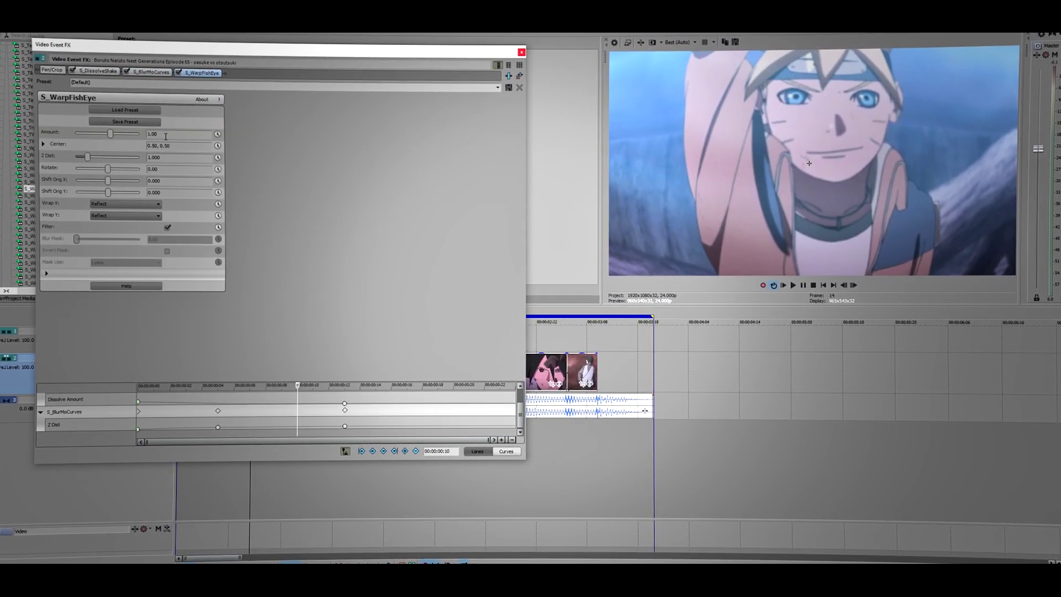
type("0")
key("Return")
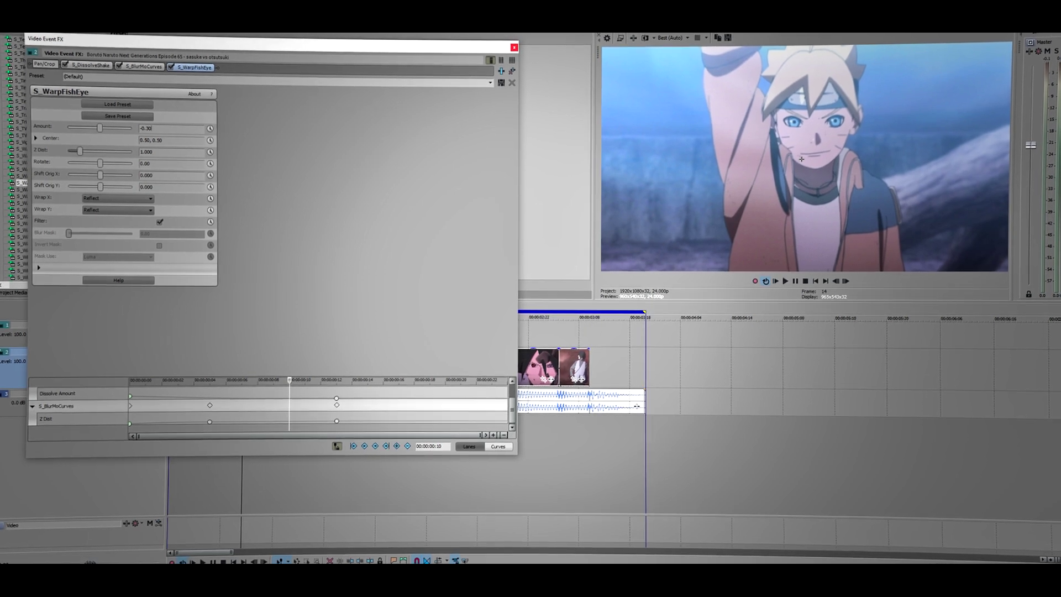
Set the fisheye Amount to -0.25 at the clip start and select that first keyframe.
key("Return")
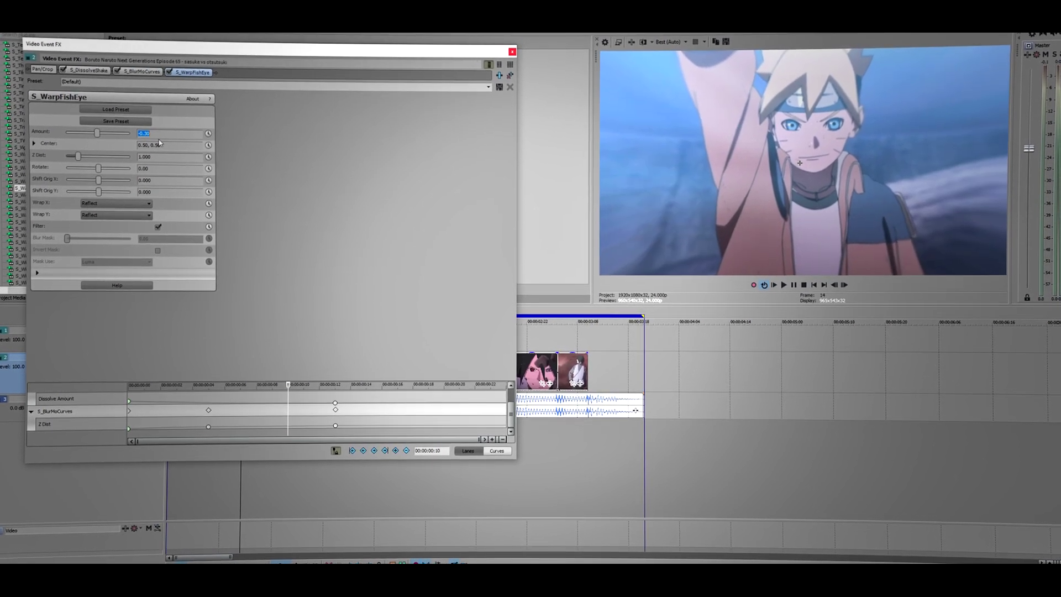
type("-0.25")
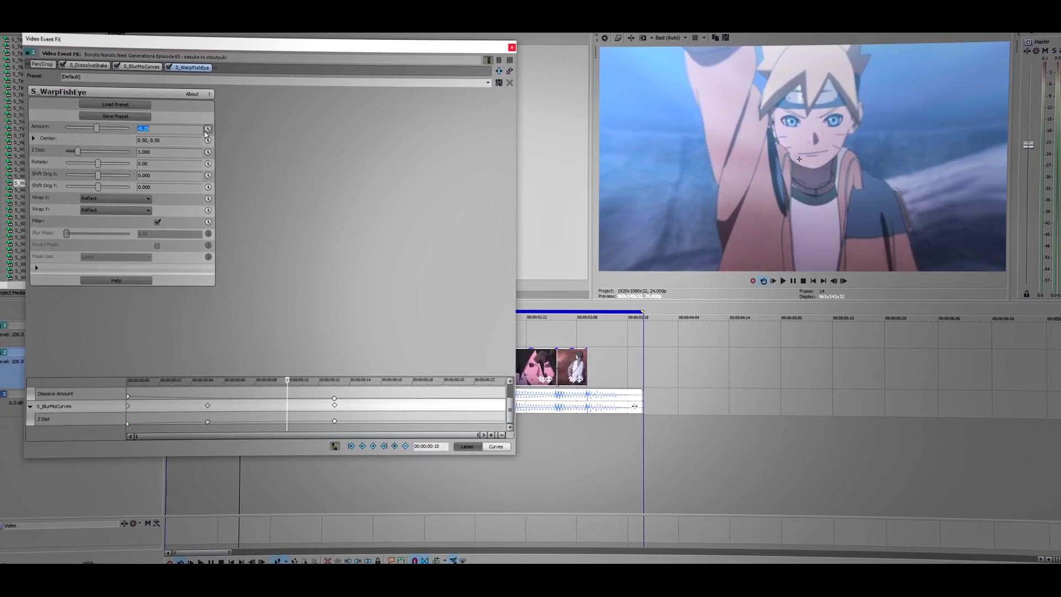
scroll(491, 421, "down", 2)
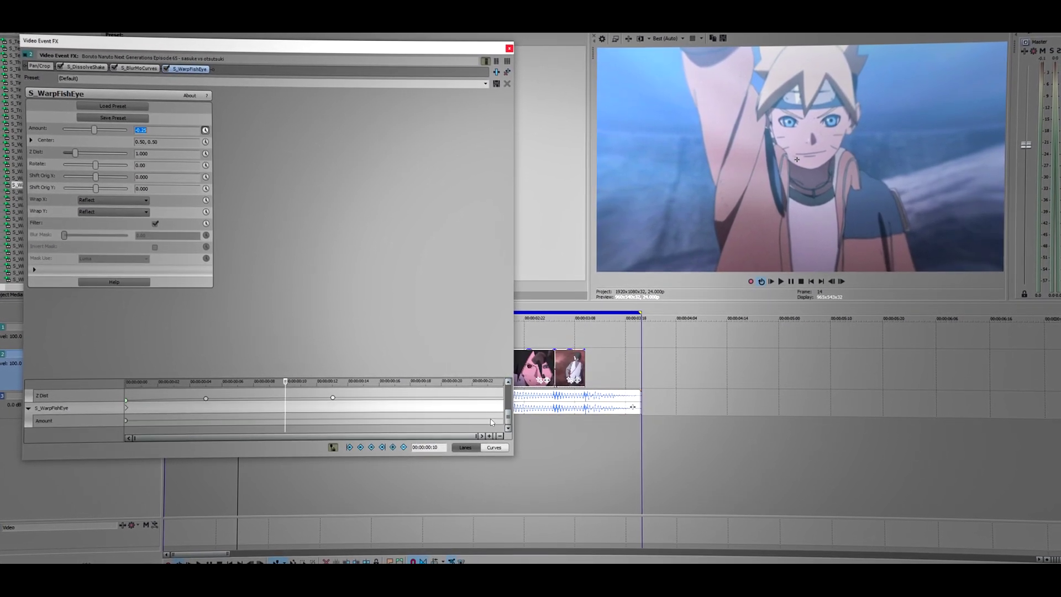
left_click(127, 421)
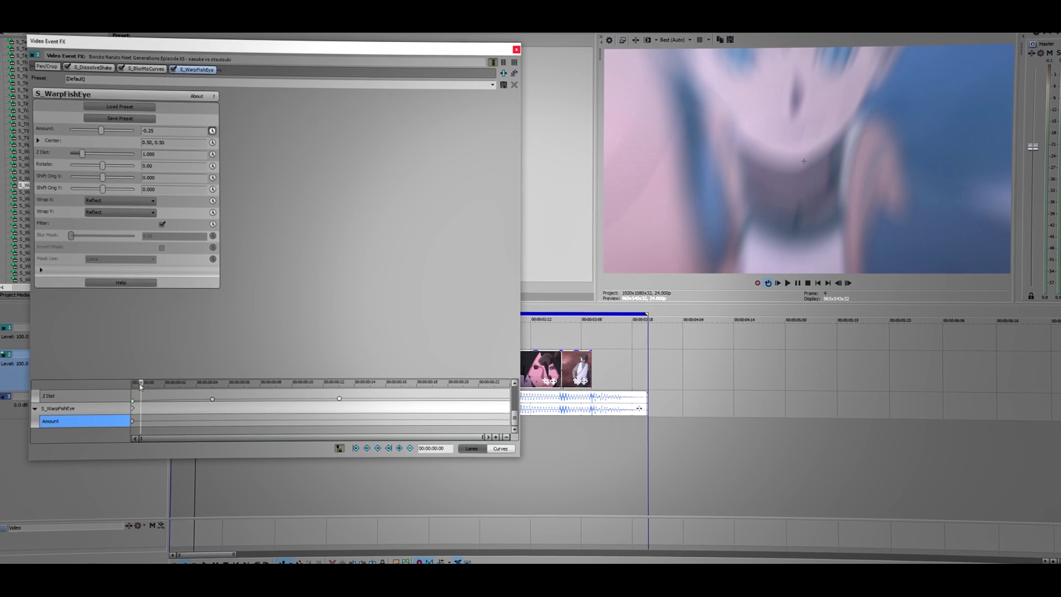
left_click_drag(142, 387, 340, 404)
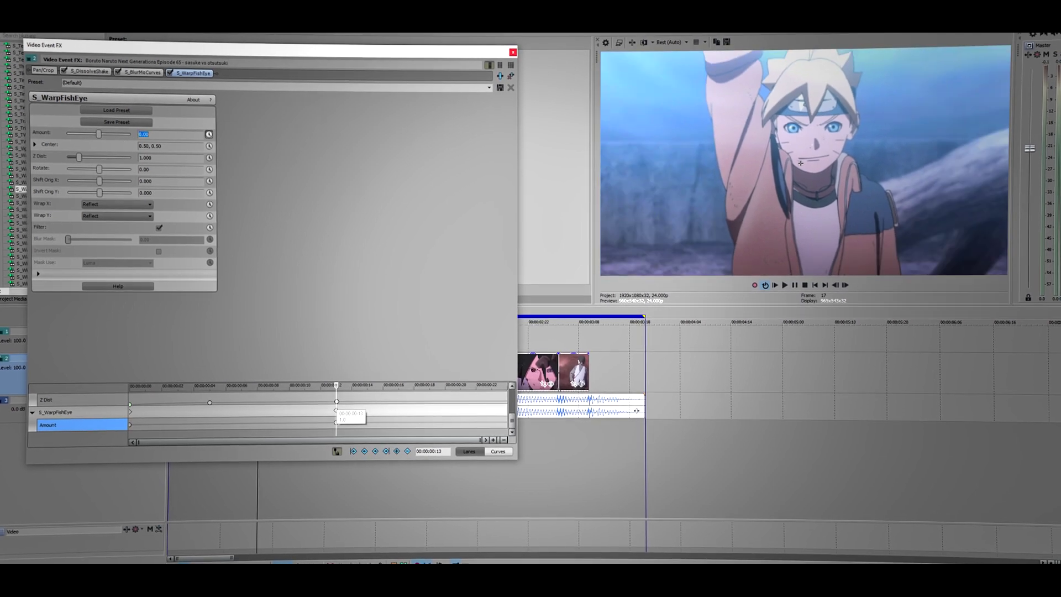
left_click(132, 426)
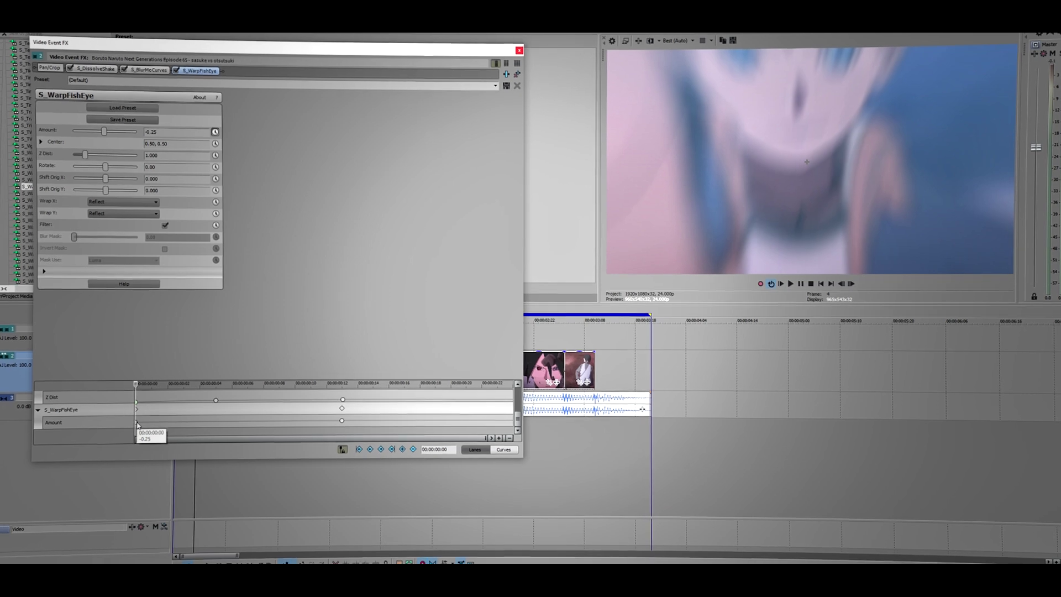
right_click(136, 425)
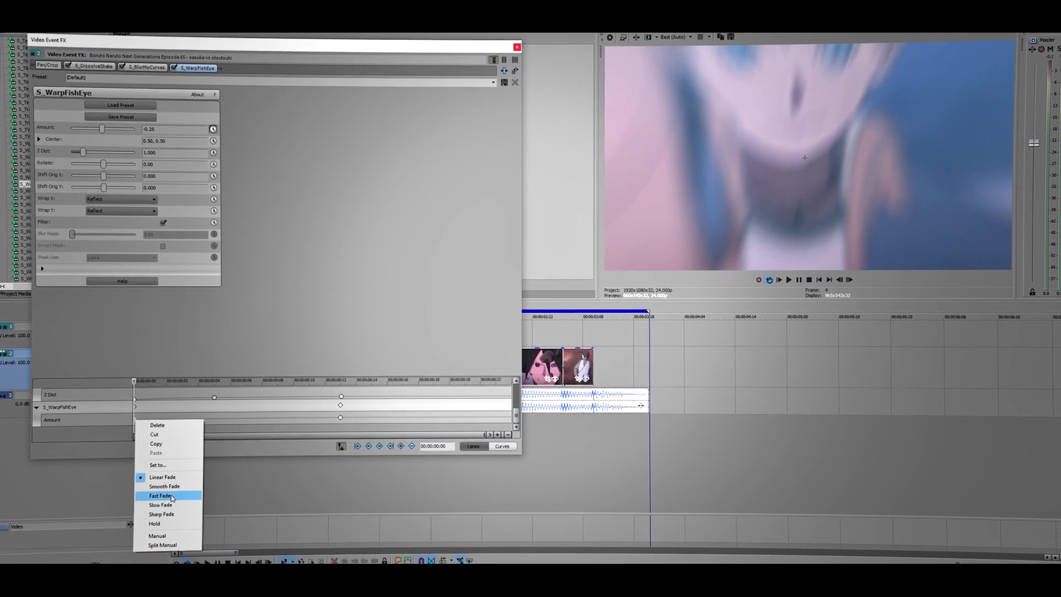
Choose Fast Fade for the S_WarpFishEye Amount keyframe at 00:00:00:00.
left_click(169, 499)
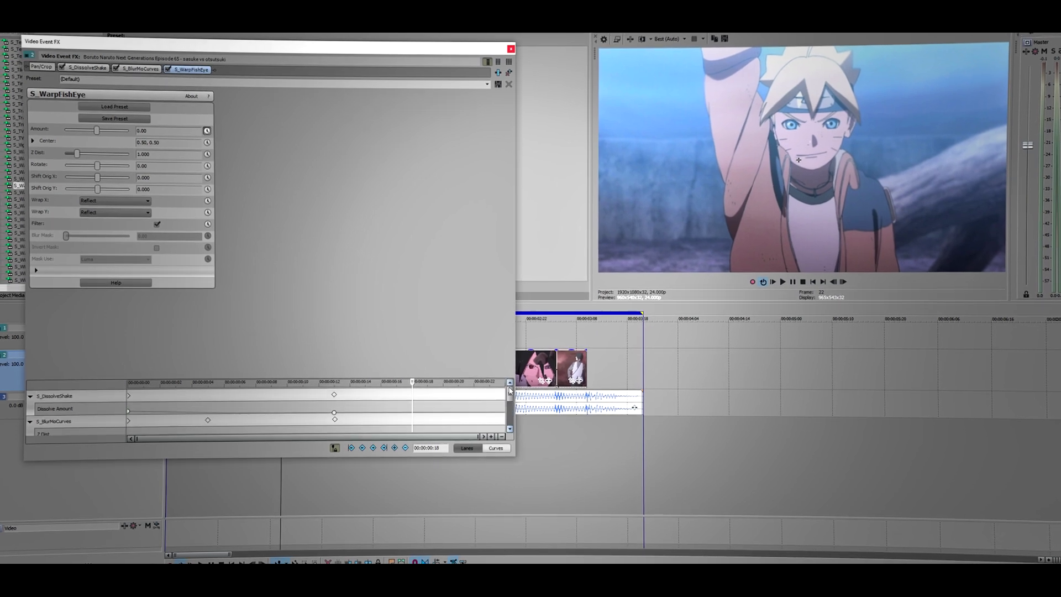
Keep the fast fade on the Dissolve Amount keyframe and pull the dissolve-shake end keyframe one frame earlier.
right_click(132, 415)
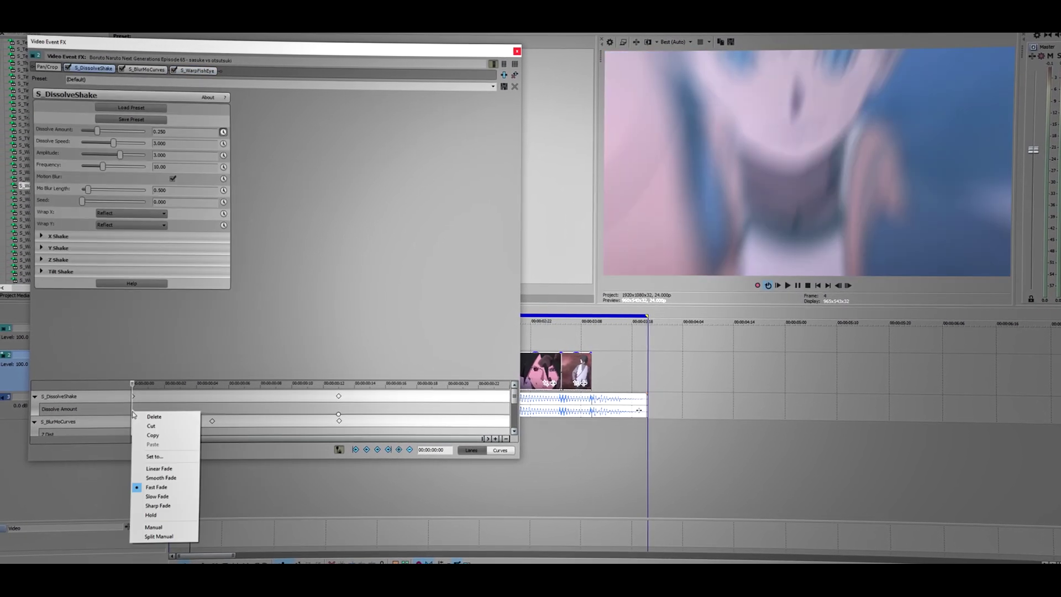
left_click(137, 408)
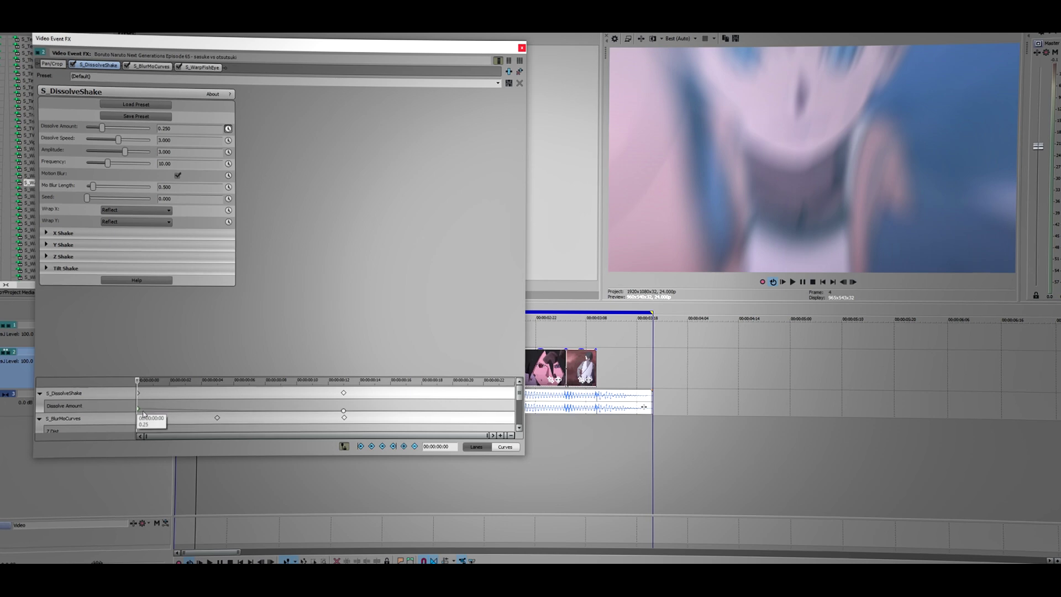
left_click_drag(343, 393, 330, 394)
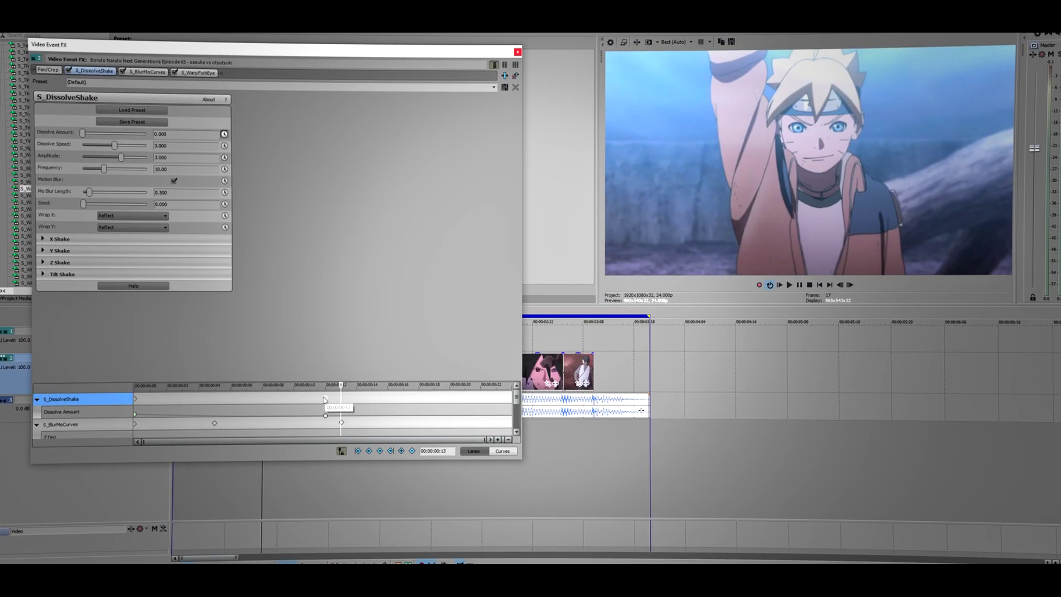
Preview the combined transition from the effect's start, then close the Video Event FX window.
left_click(135, 414)
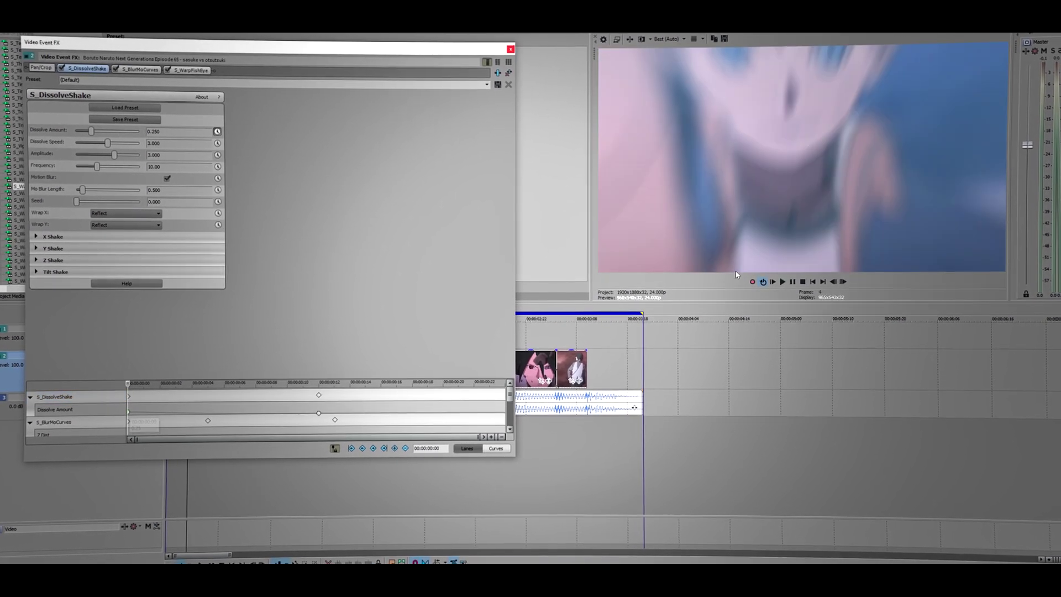
left_click(784, 281)
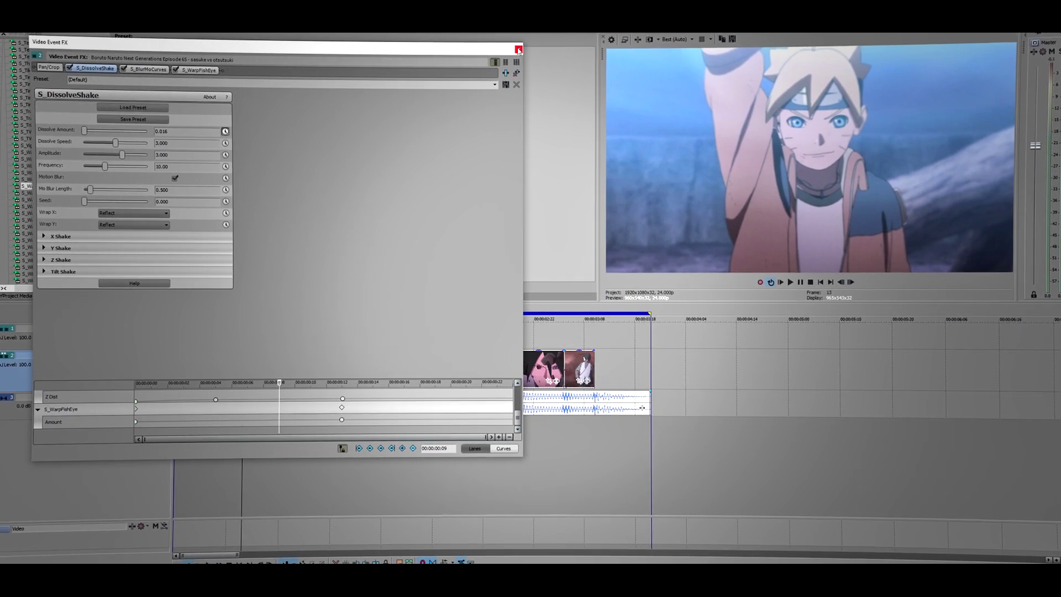
left_click(512, 49)
Scrub past frame 22, reopen the first clip's effects and review its keyframe lanes.
left_click(288, 337)
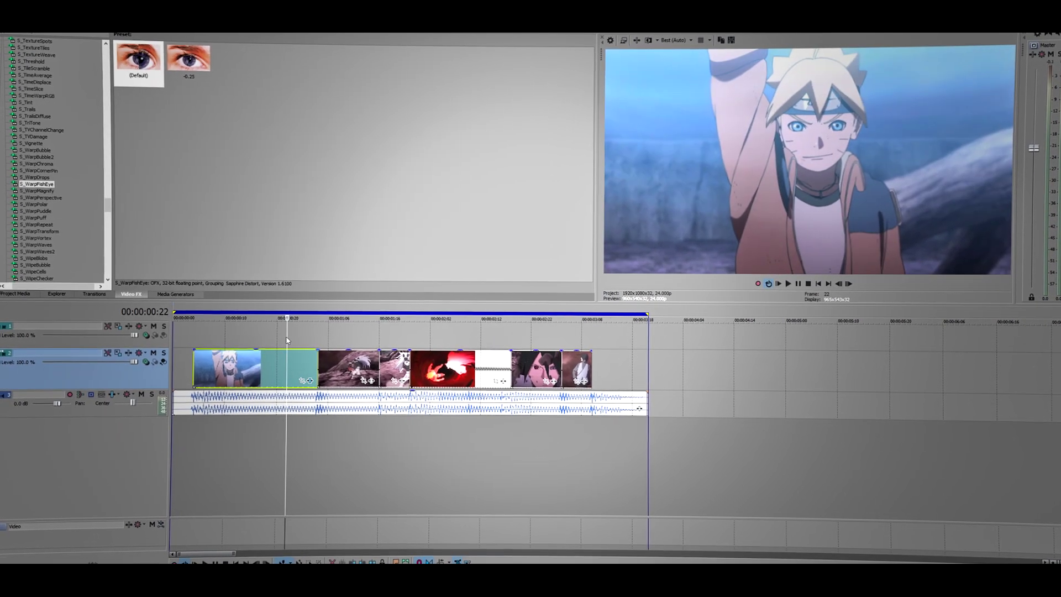
left_click_drag(287, 336, 314, 370)
left_click(307, 381)
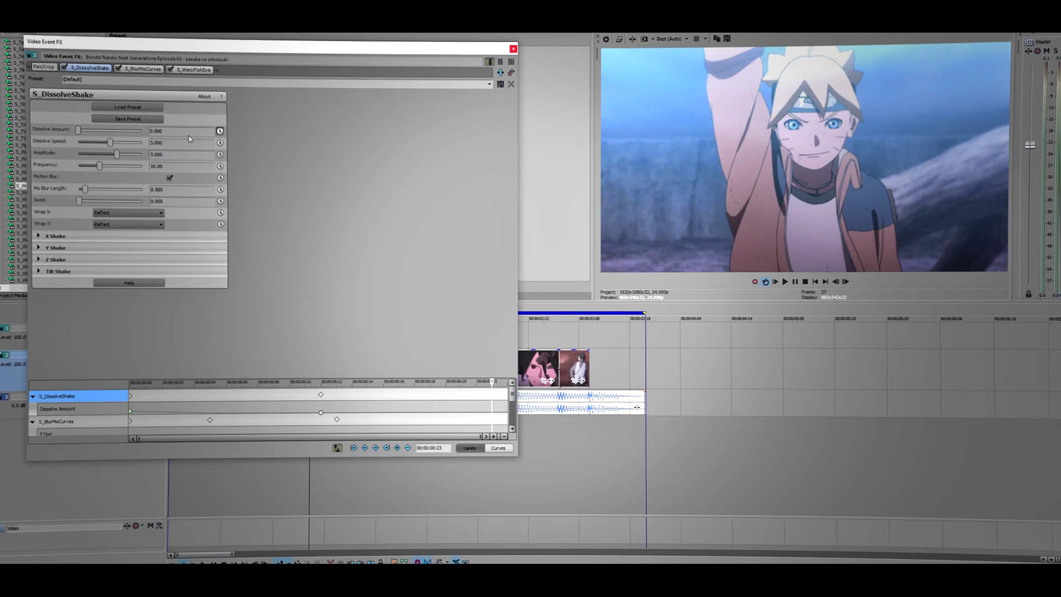
scroll(502, 416, "down", 3)
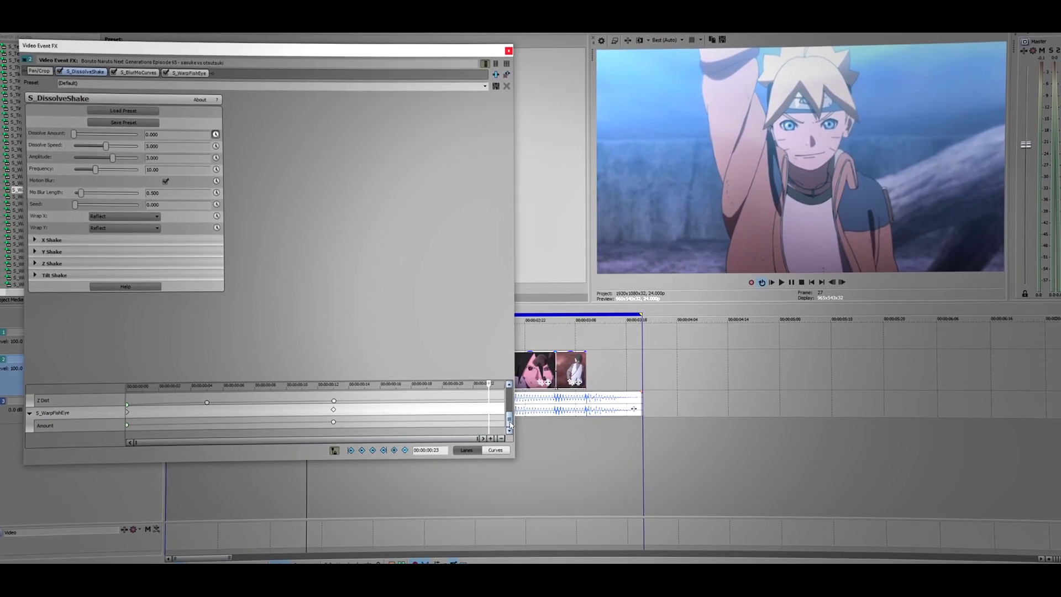
scroll(509, 417, "up", 1)
scroll(509, 417, "up", 1)
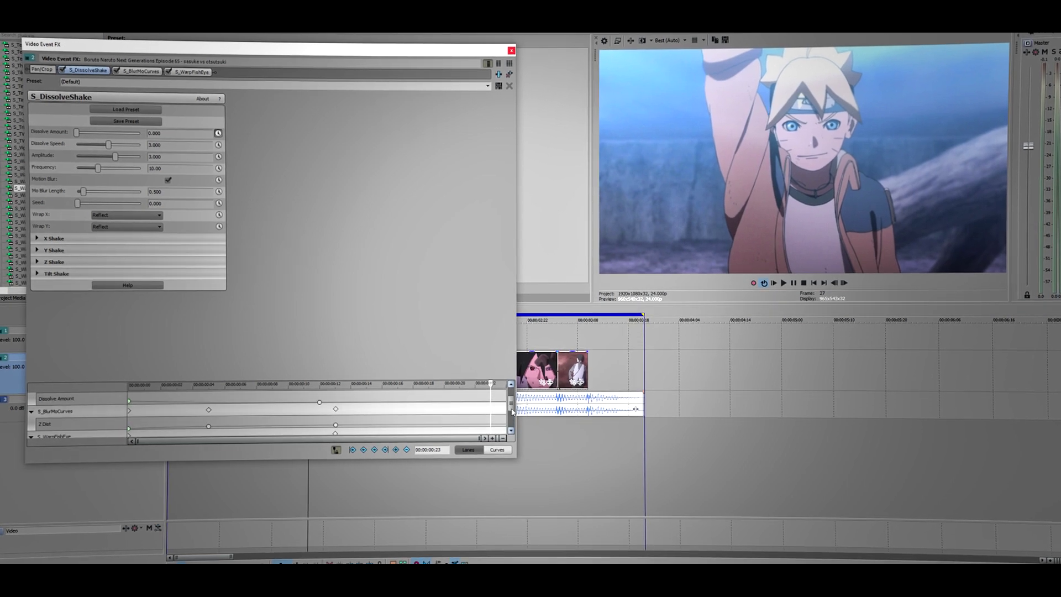
scroll(509, 414, "down", 2)
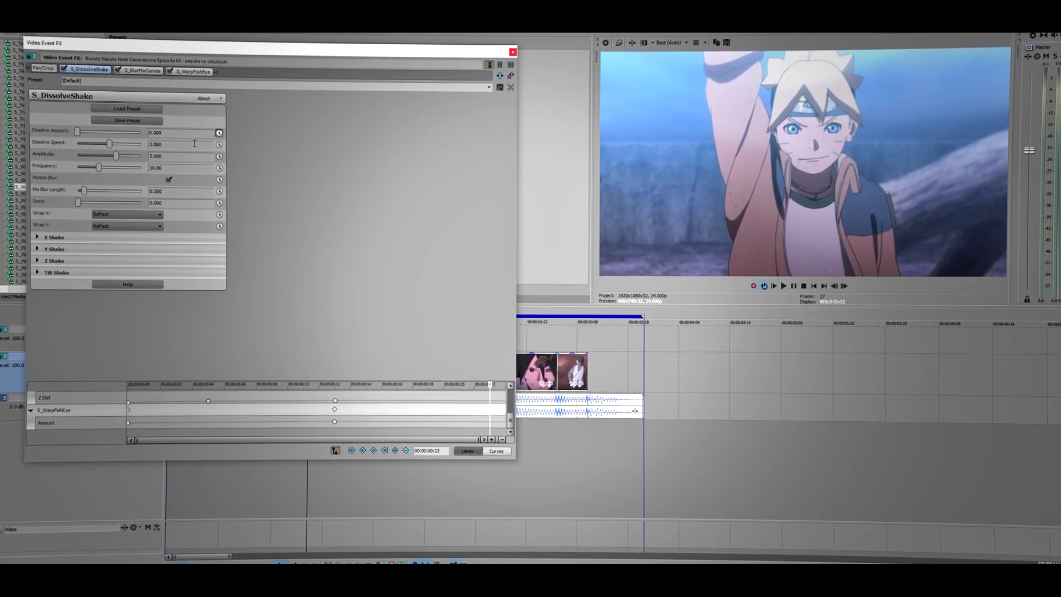
Show the S_BlurMoCurves settings with the effect time set back to 00:00:00:21.
left_click(153, 71)
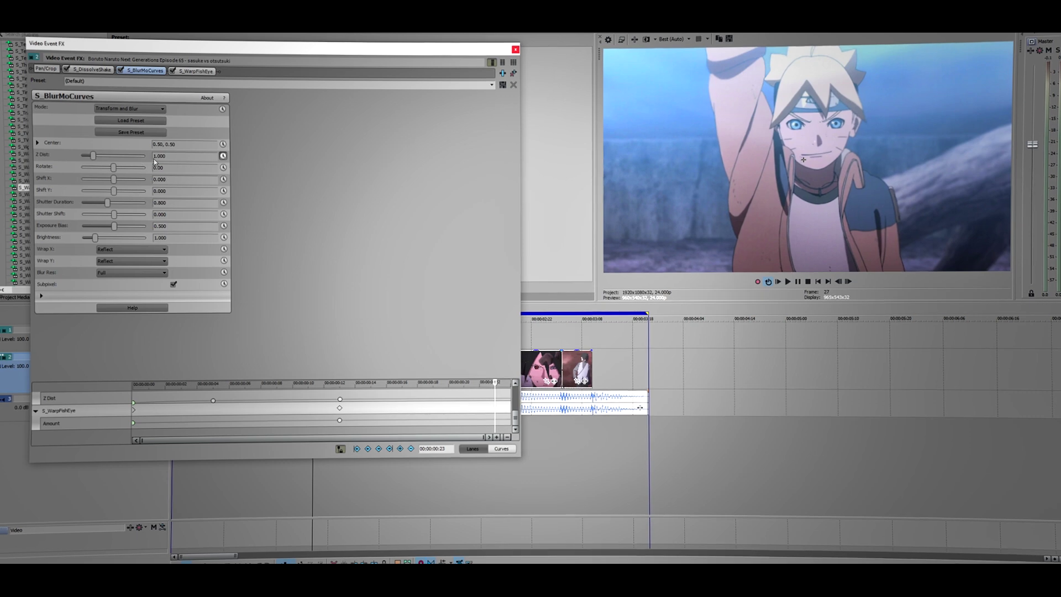
scroll(519, 417, "up", 3)
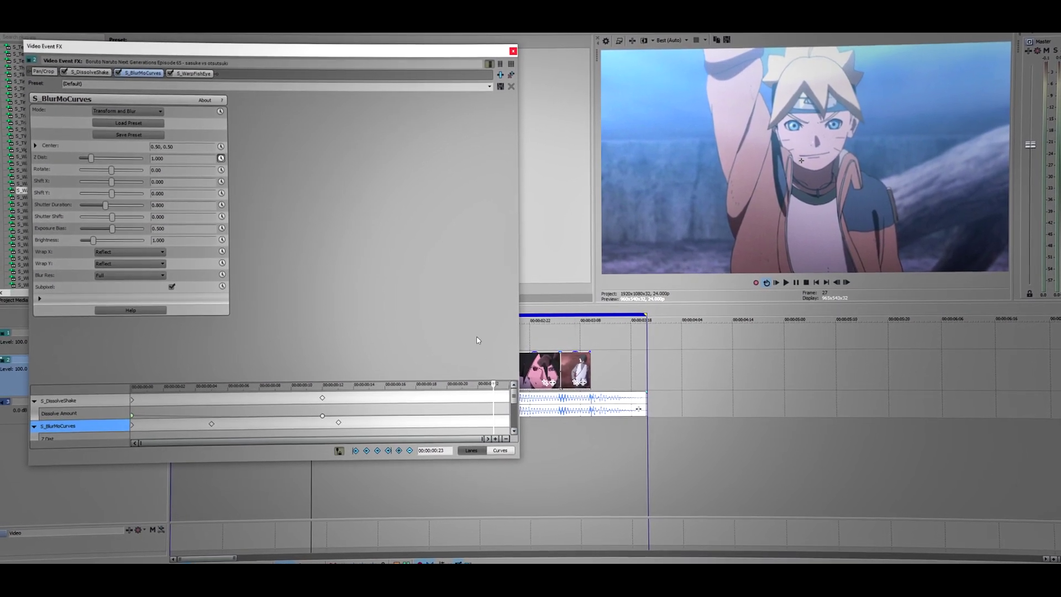
scroll(519, 420, "down", 1)
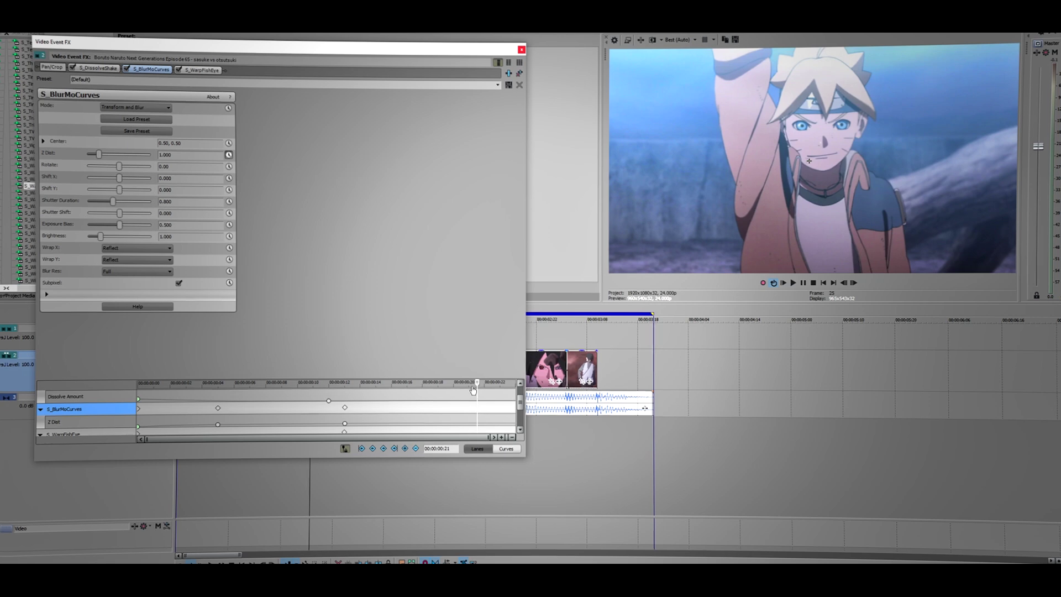
left_click(473, 383)
Add a Z Dist keyframe of 0.900 at 00:00:00:19.
left_click_drag(473, 386, 509, 403)
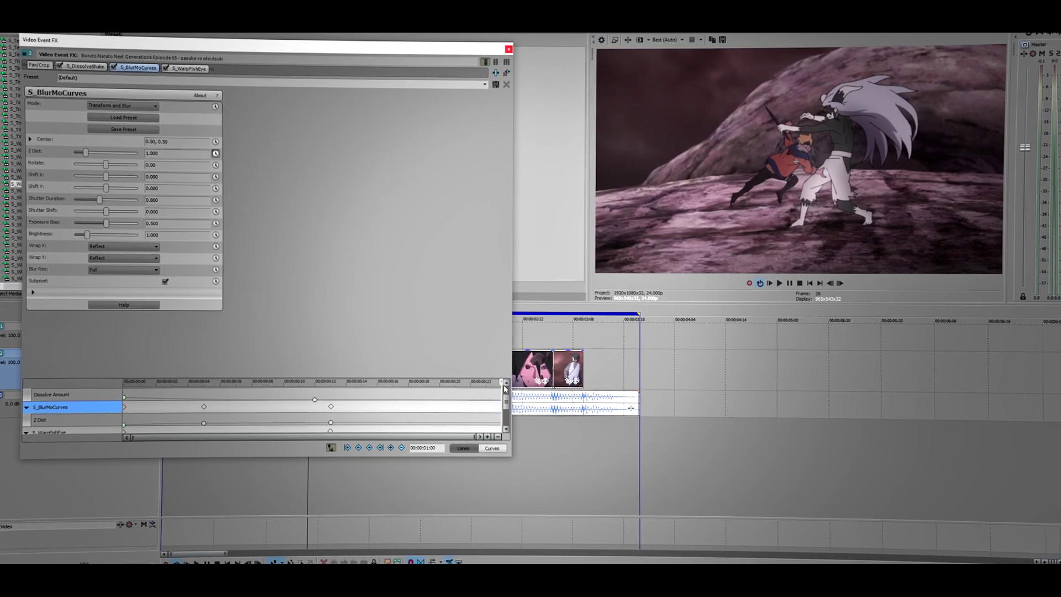
left_click(833, 280)
left_click(833, 280)
left_click(833, 280)
left_click(833, 280)
left_click(833, 280)
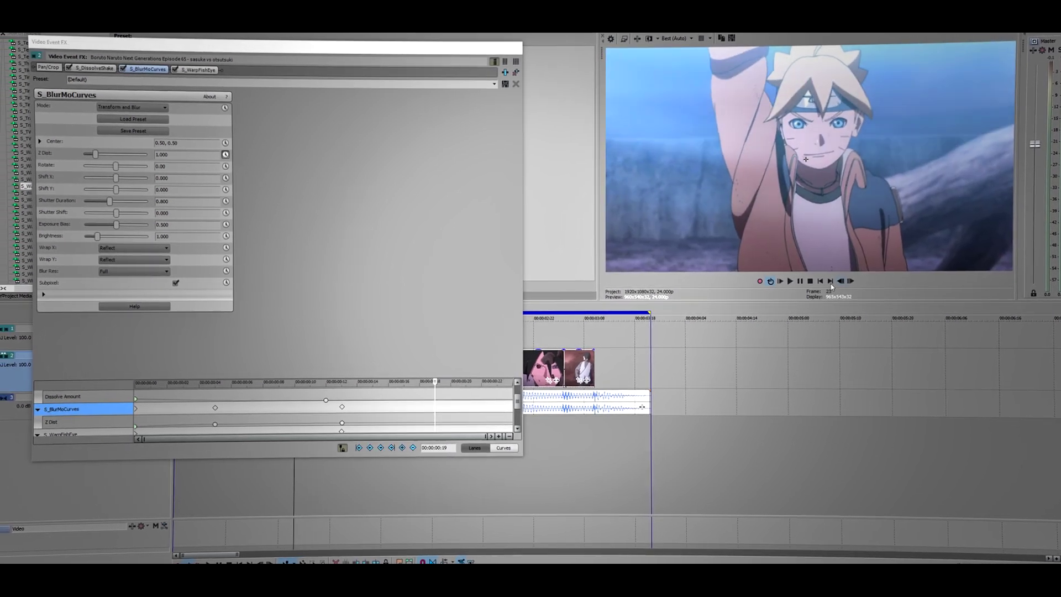
left_click(72, 422)
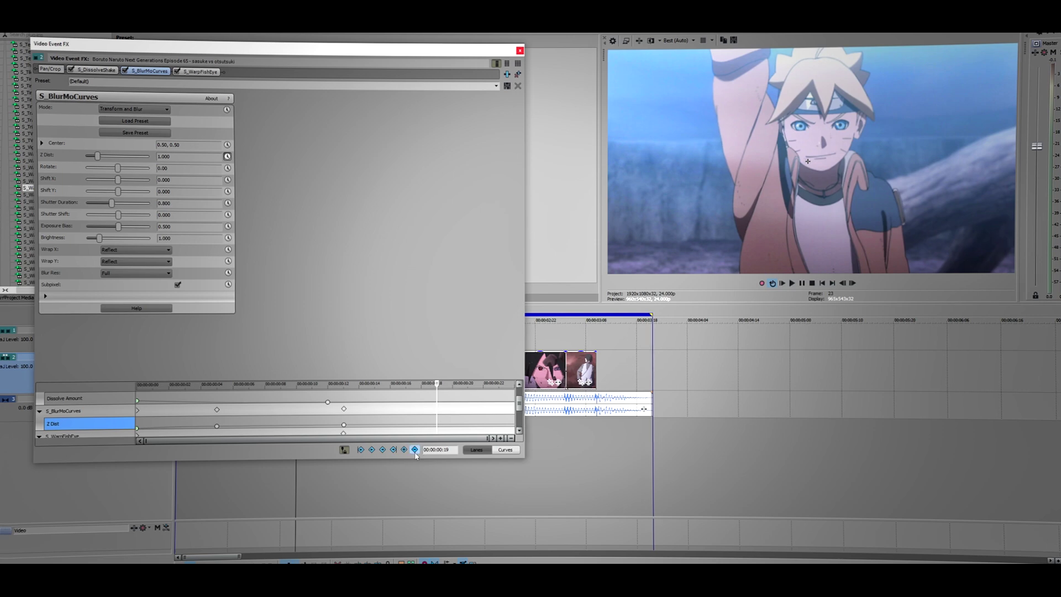
left_click(402, 450)
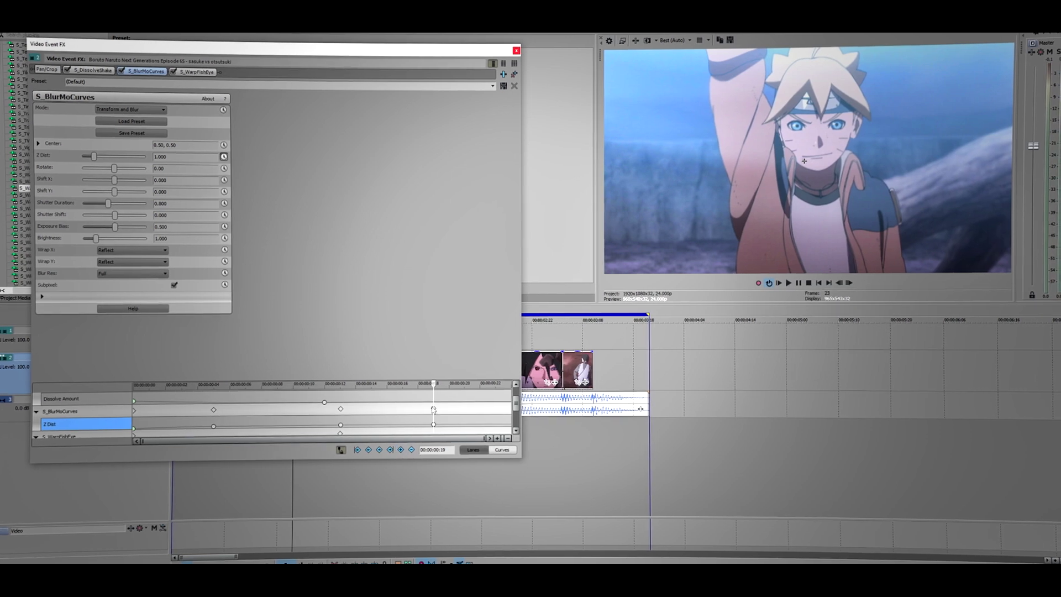
double_click(182, 157)
type("0")
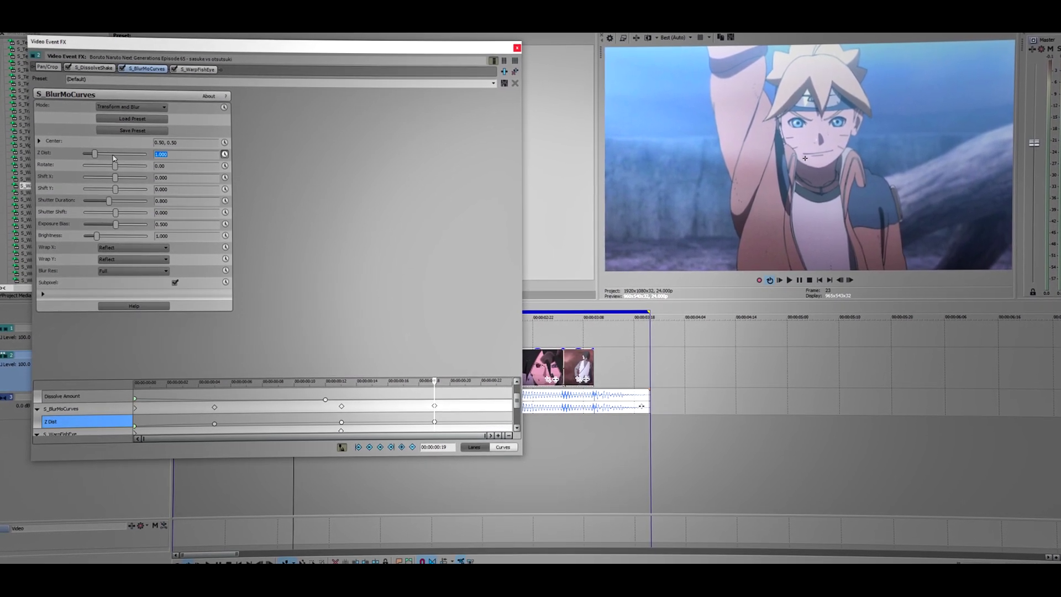
type(".9")
key("Return")
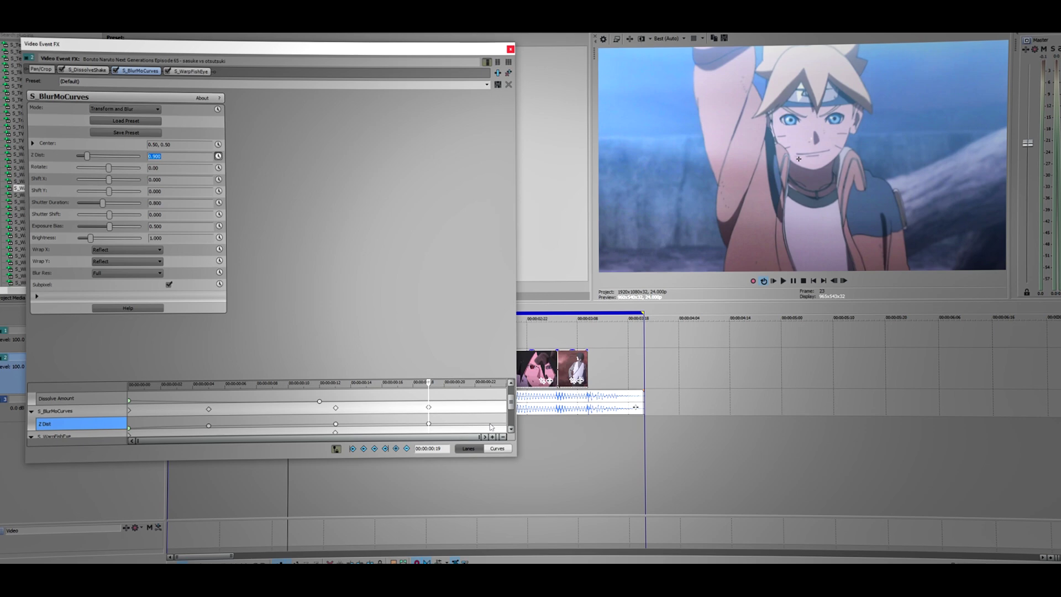
Set Z Dist to 0.400 as a second keyframe at 00:00:00:22.
double_click(156, 155)
type("0.4")
key("Return")
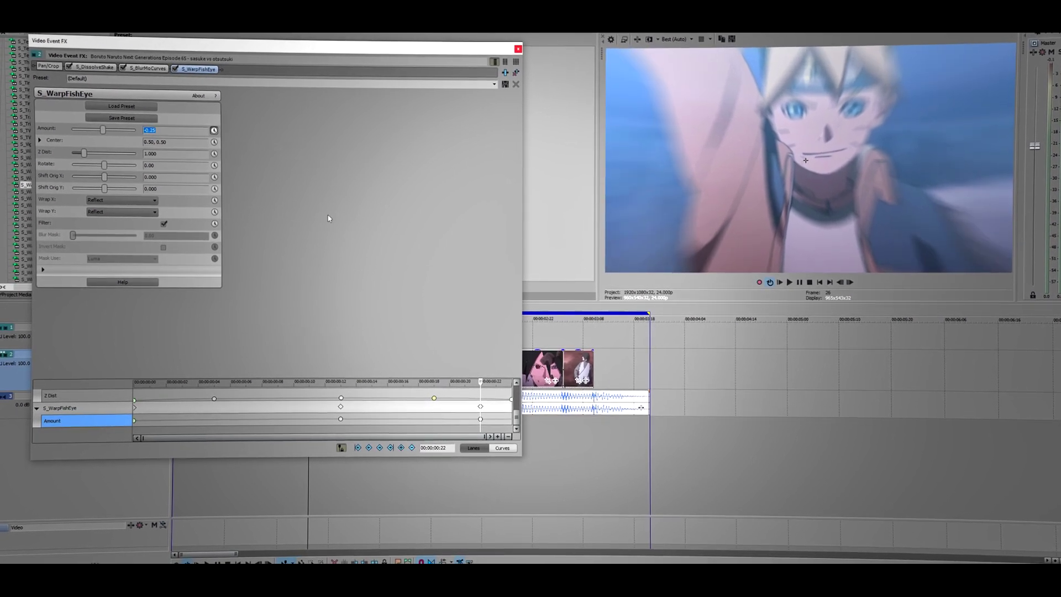
Drag the last fisheye Amount keyframe to the end of the effect.
left_click_drag(479, 409, 519, 411)
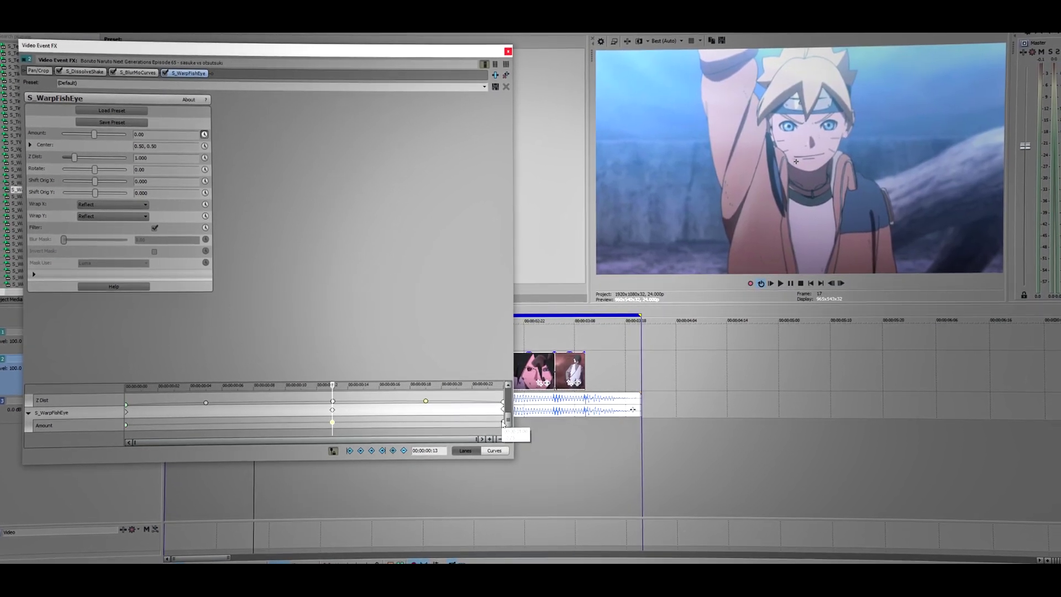
Give the end fisheye keyframe a fast fade, preview it, and close the effects window.
left_click(528, 495)
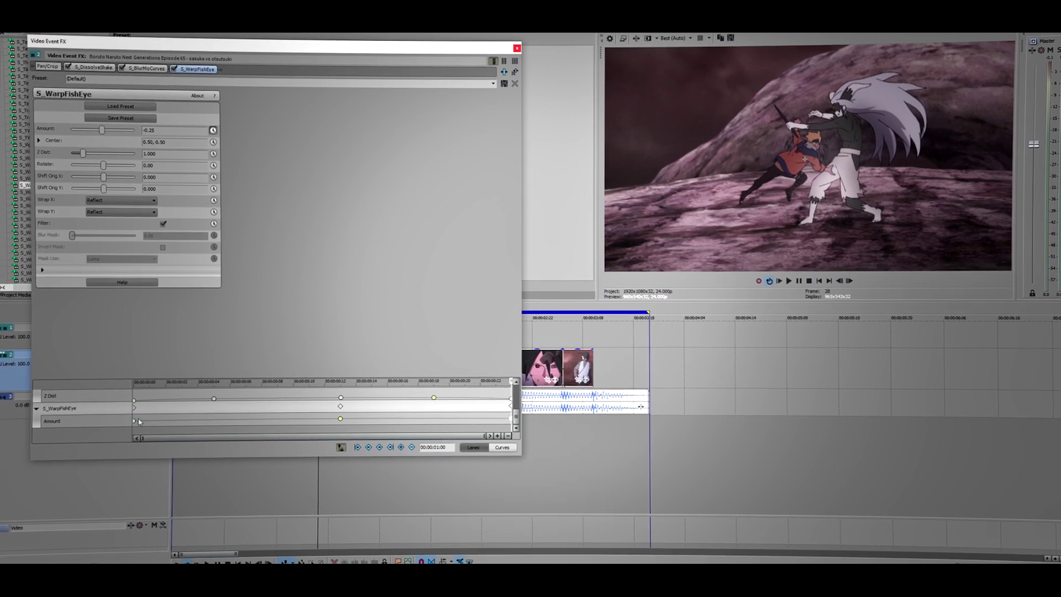
left_click(791, 281)
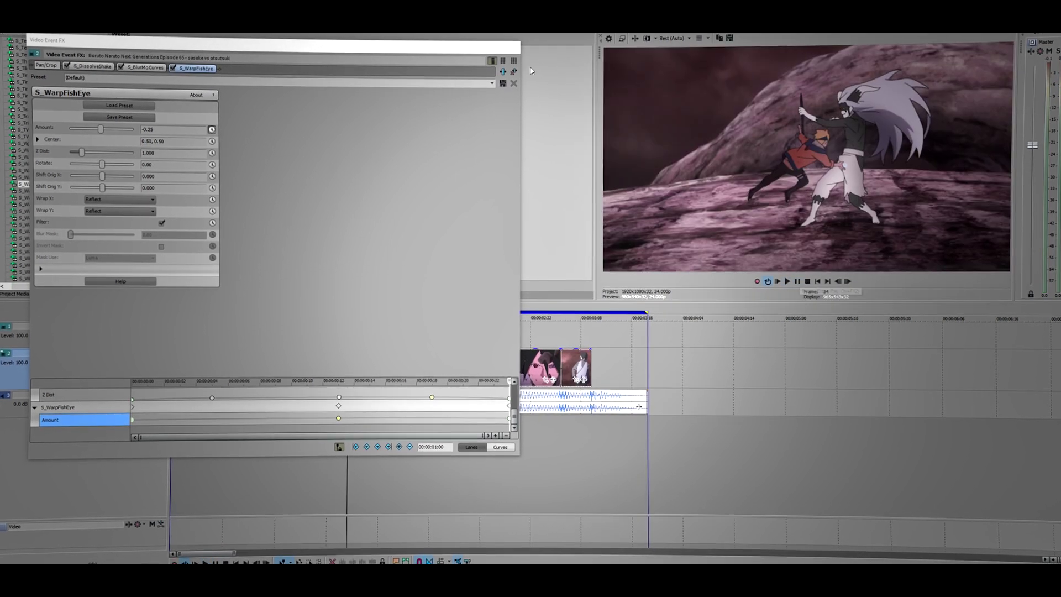
left_click(515, 48)
left_click(269, 380)
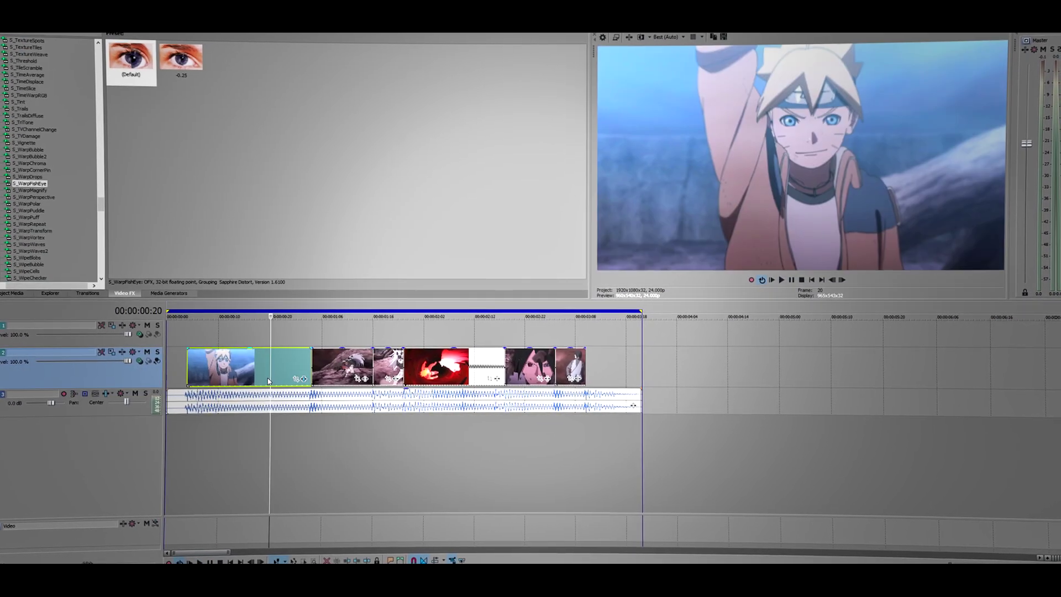
Select the fight clip and drop the (Default) S_WarpFishEye preset onto it.
left_click(330, 366)
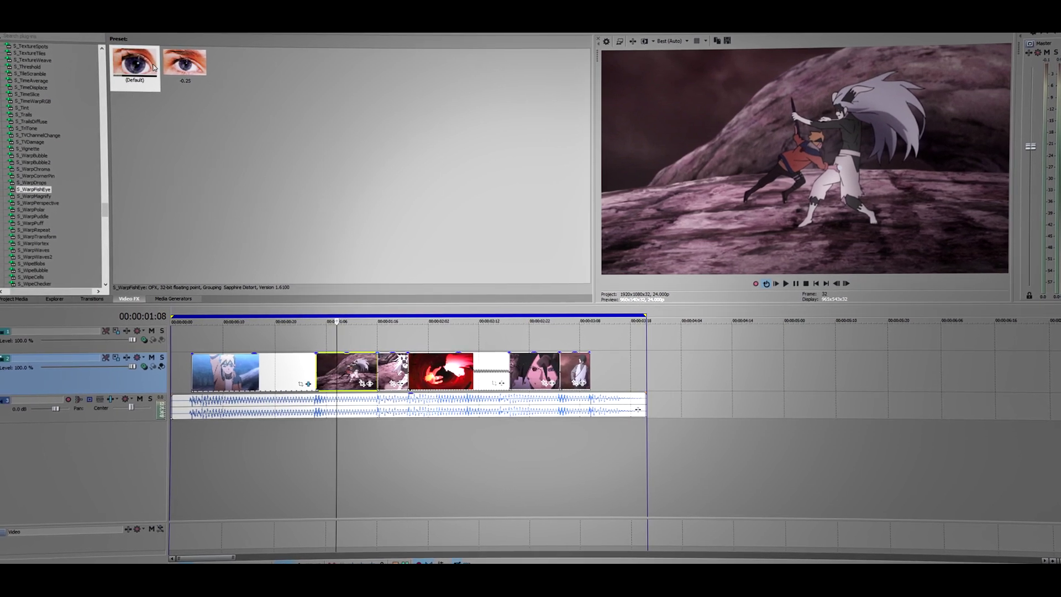
left_click_drag(138, 64, 357, 372)
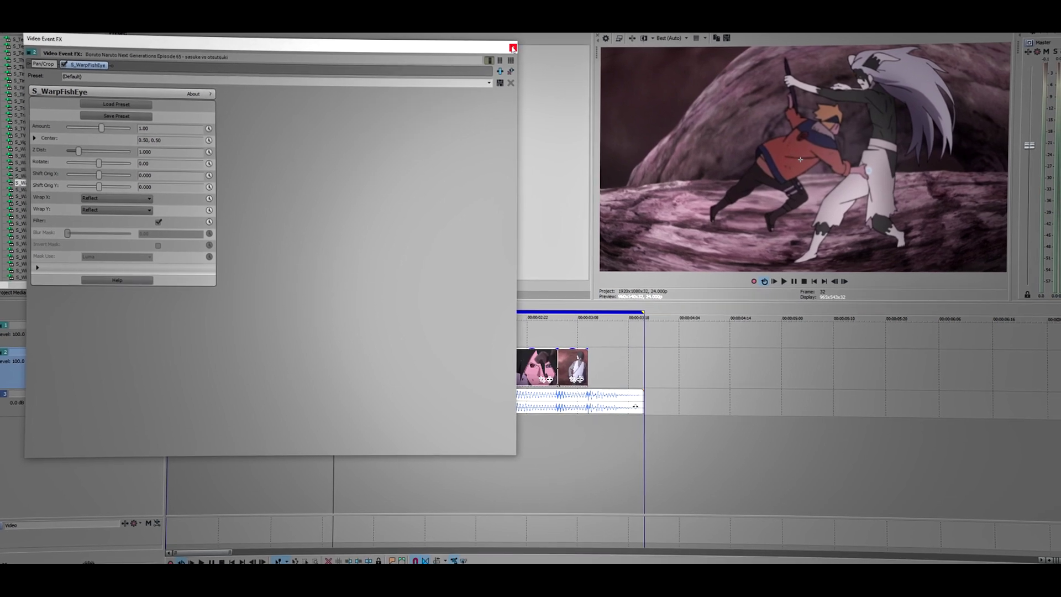
Add S_DissolveShake to the fight clip.
left_click(509, 48)
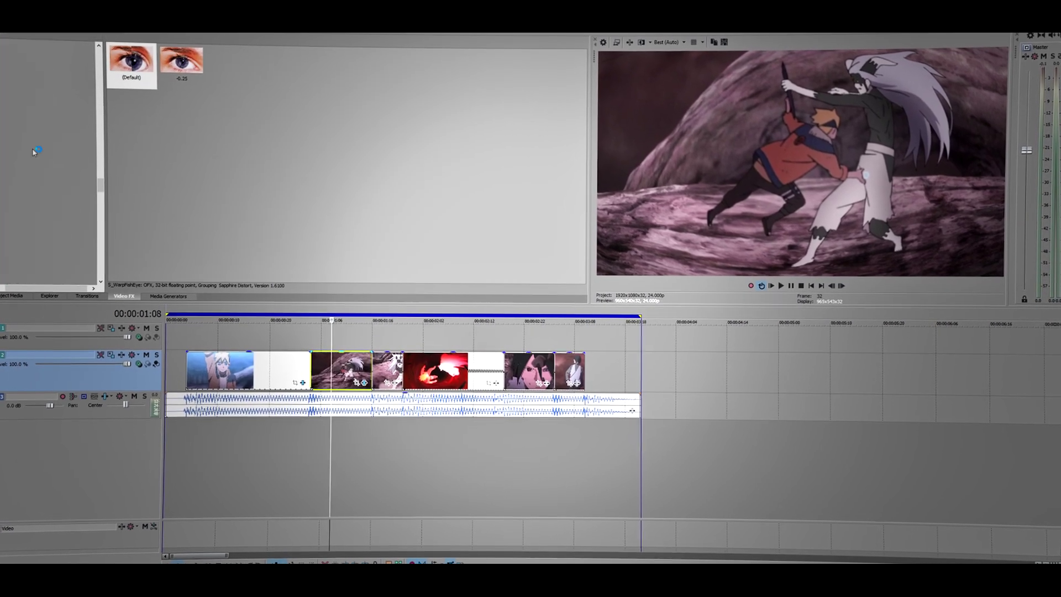
scroll(35, 156, "up", 15)
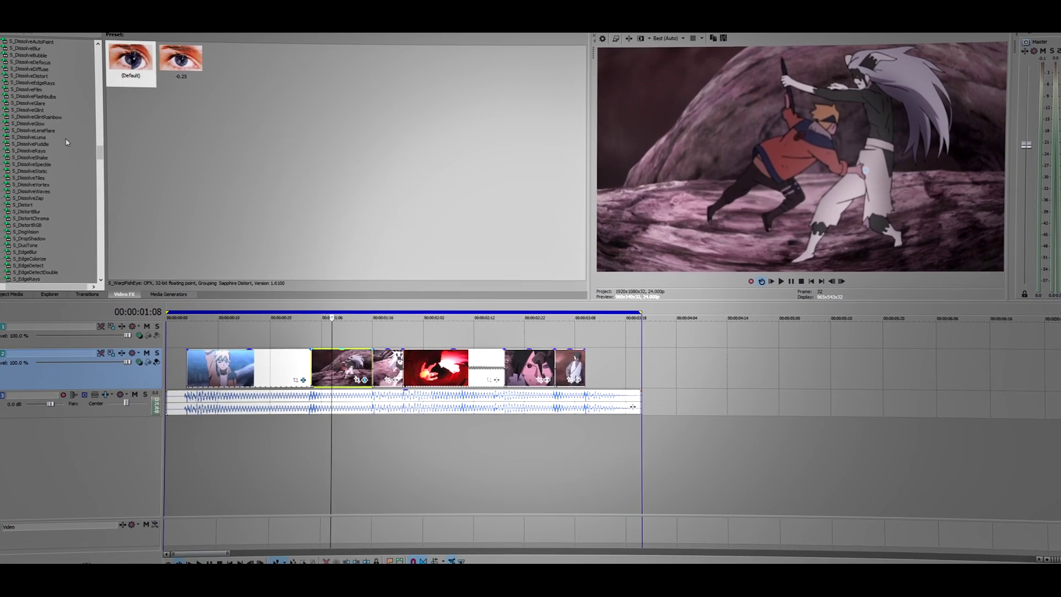
left_click(53, 158)
left_click_drag(365, 378, 364, 377)
left_click(519, 51)
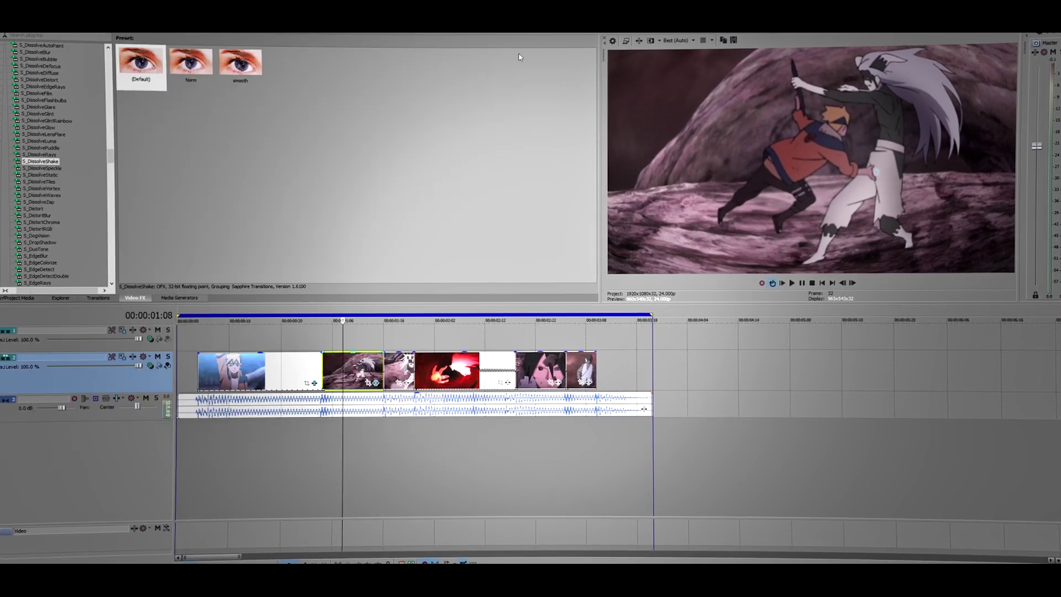
Apply the Norm S_BlurMoCurves preset to the fight clip.
scroll(81, 204, "up", 10)
scroll(83, 208, "down", 3)
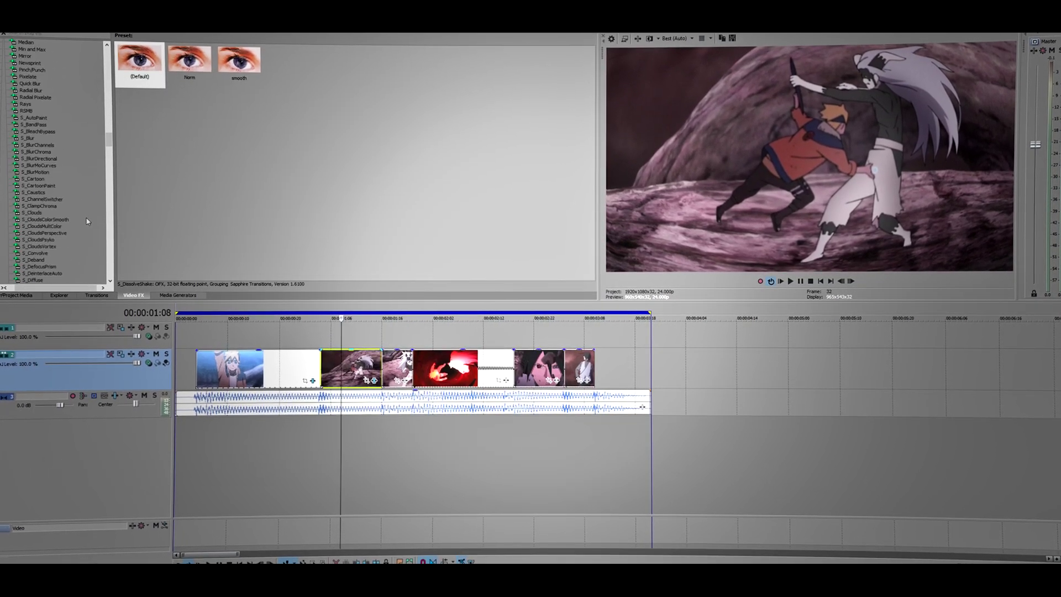
left_click(42, 165)
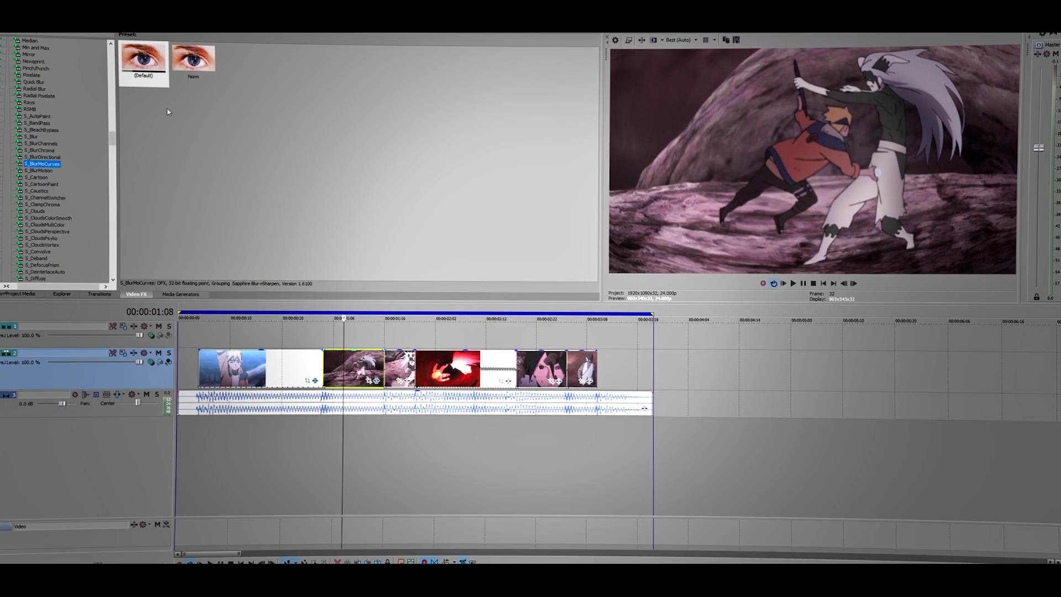
left_click(133, 63)
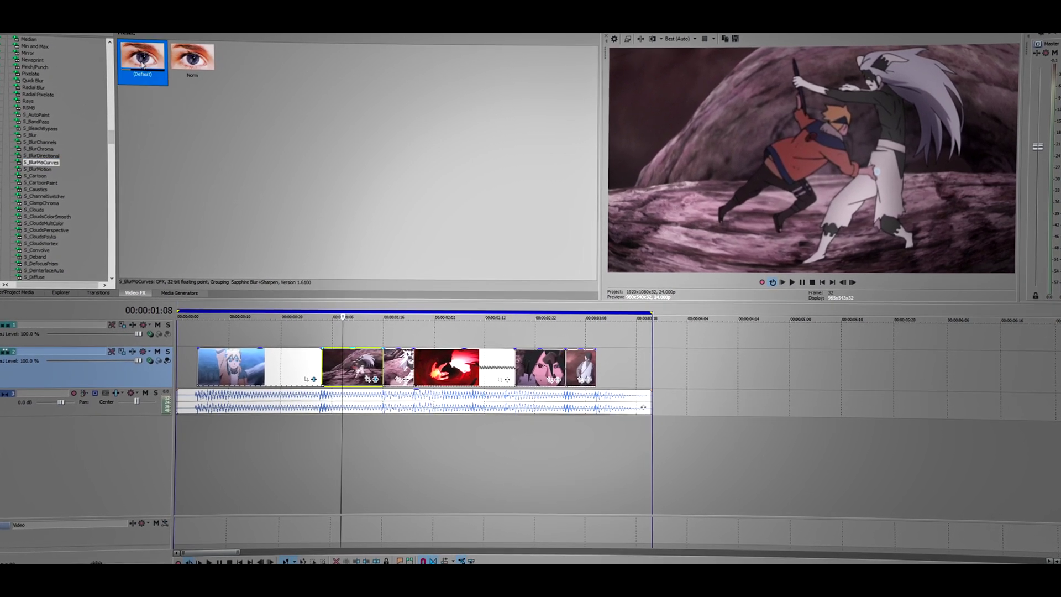
left_click_drag(191, 61, 338, 369)
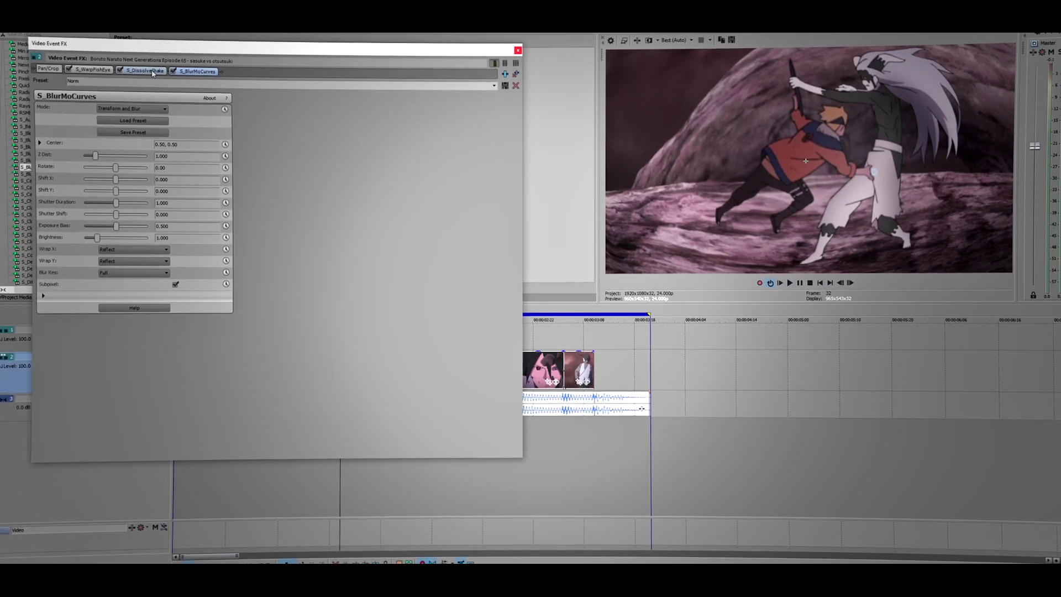
Reorder the fight clip's chain so S_DissolveShake and S_BlurMoCurves precede S_WarpFishEye.
mouse_move(94, 71)
left_mouse_down()
mouse_move(156, 75)
mouse_move(125, 80)
left_mouse_up()
left_click_drag(191, 73, 139, 72)
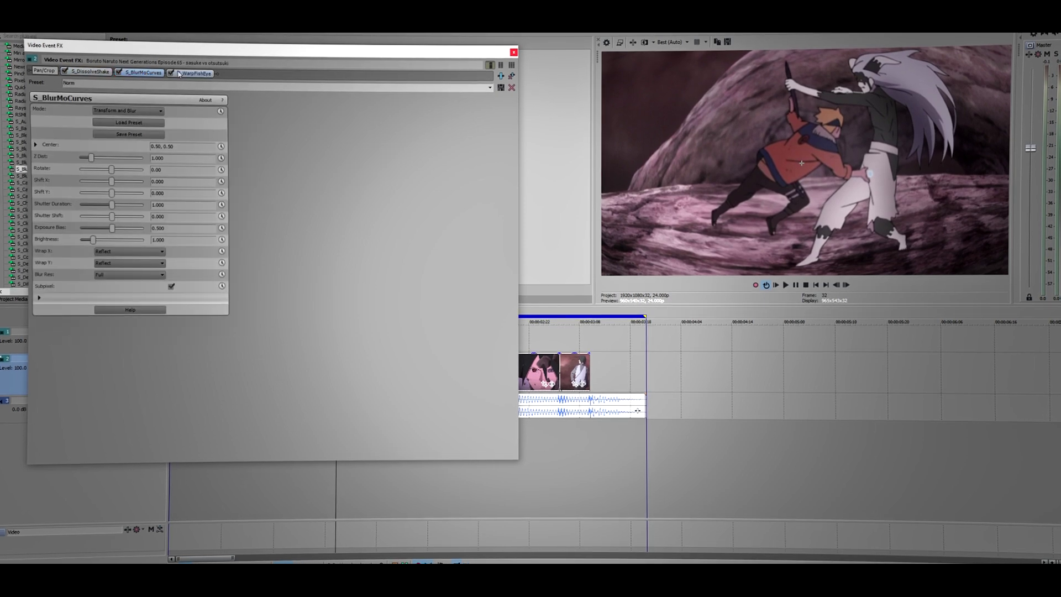
left_click(204, 74)
Keyframe Dissolve Amount from 0.250 down to 0.000 at 00:00:00:06 with a fast fade.
left_click(97, 73)
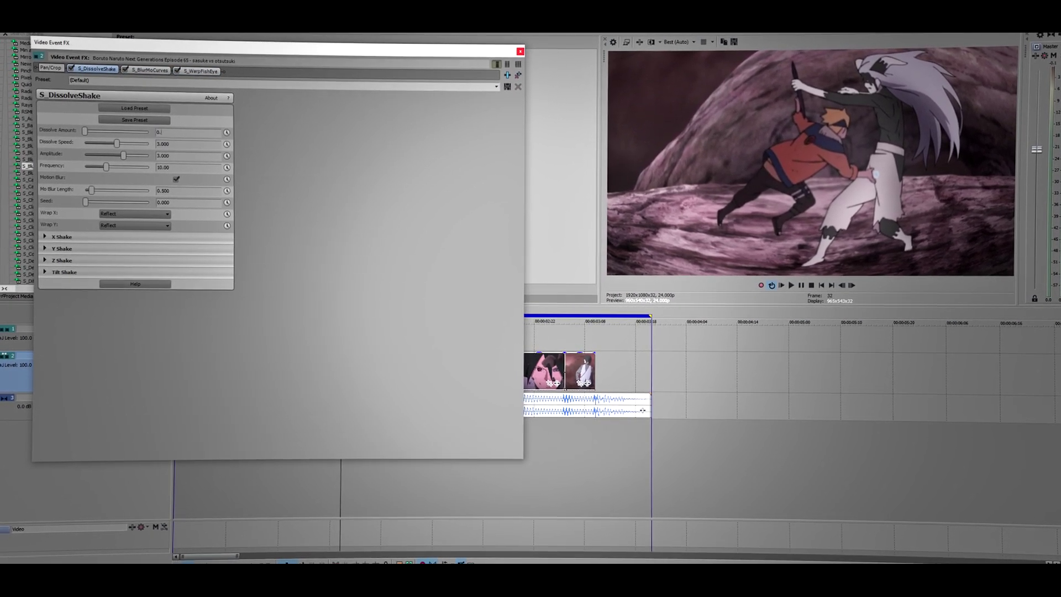
type("0.25")
key("Return")
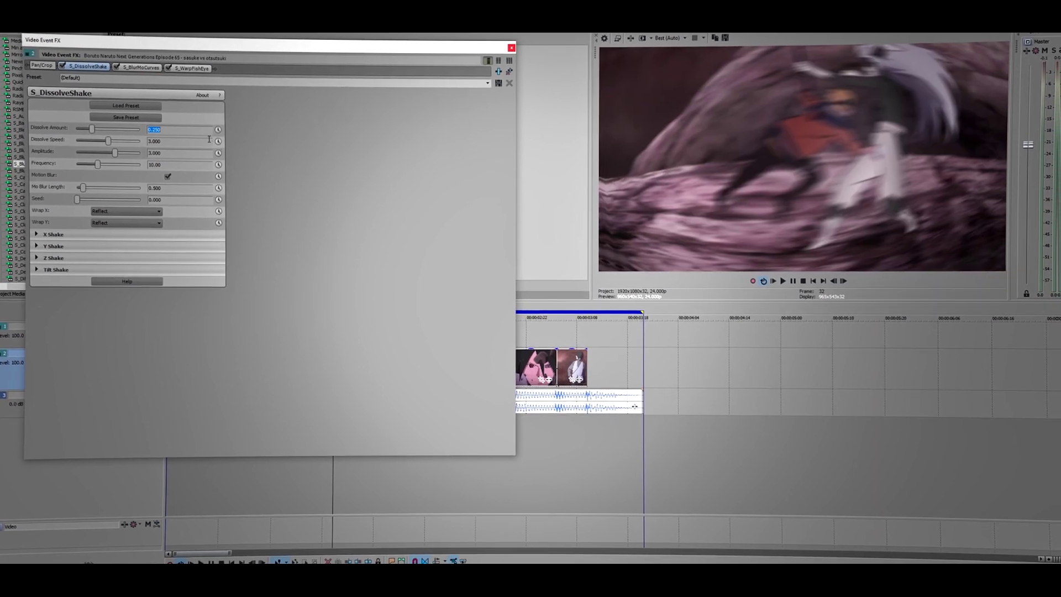
left_click(220, 130)
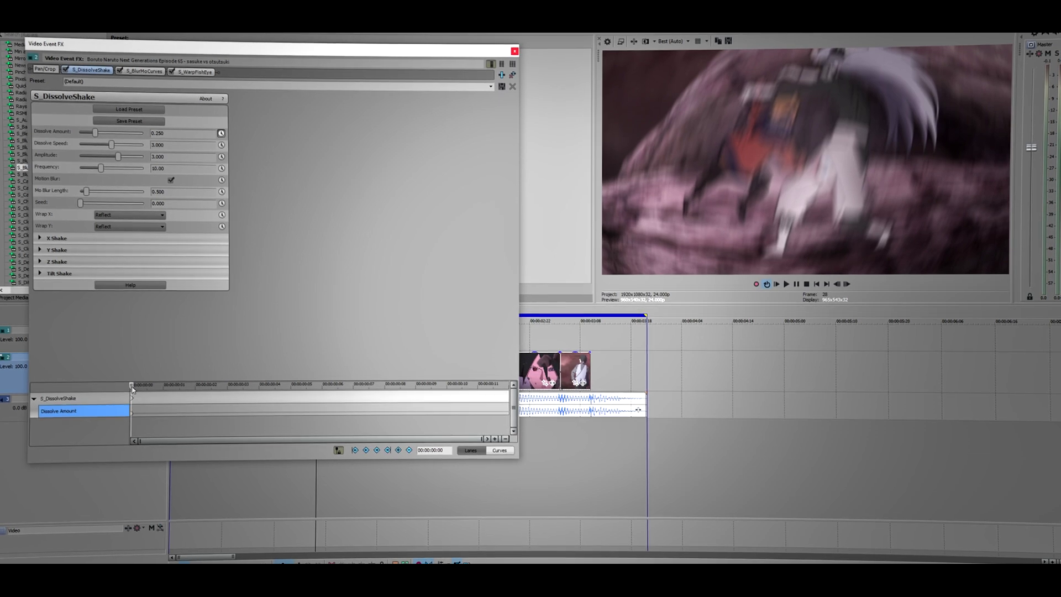
left_click_drag(152, 398, 313, 419)
left_click_drag(101, 129, 83, 129)
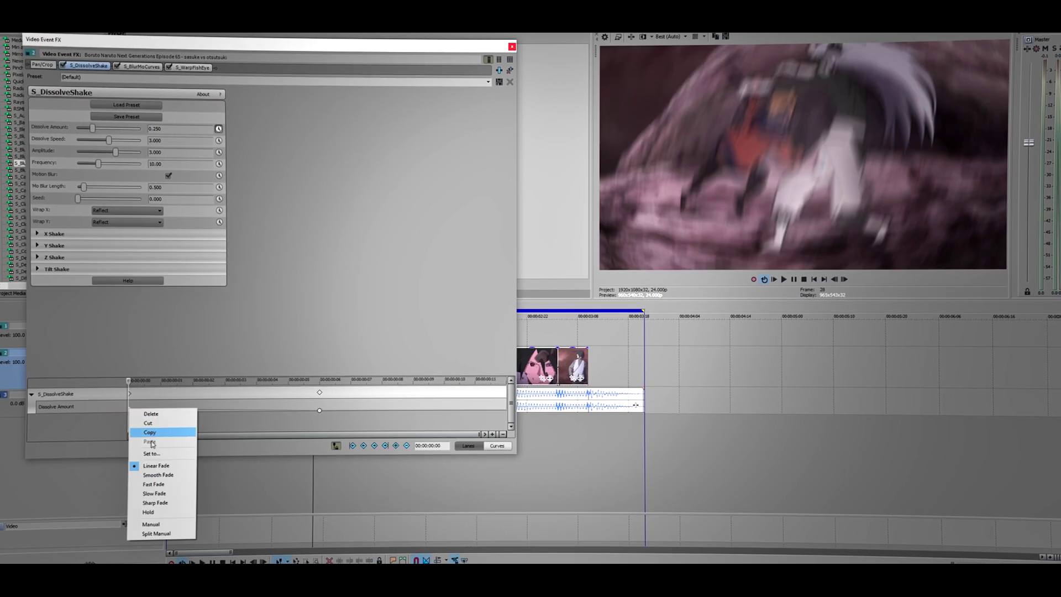
left_click(153, 484)
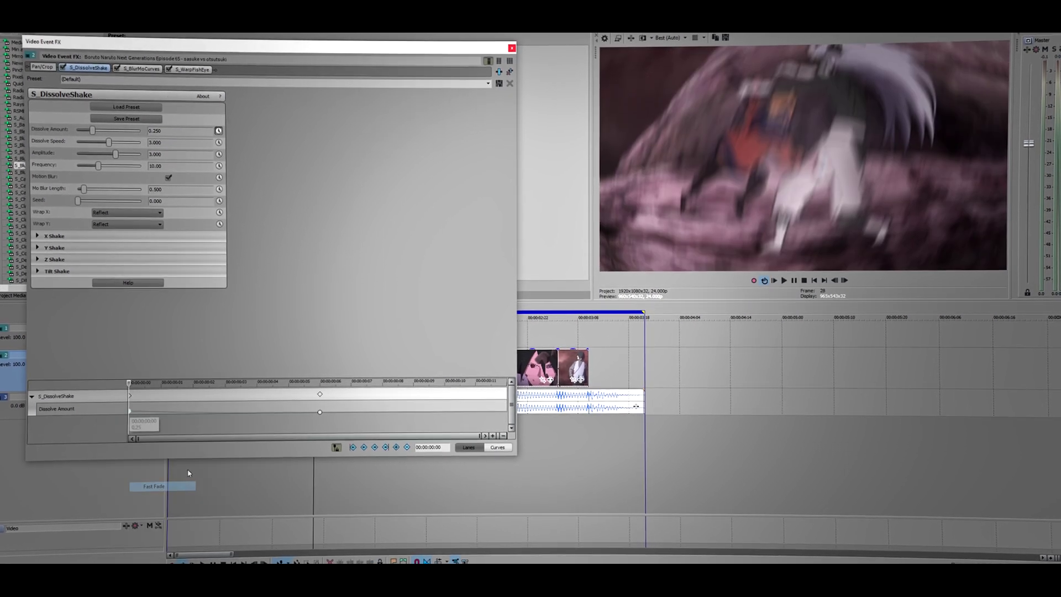
left_click(140, 72)
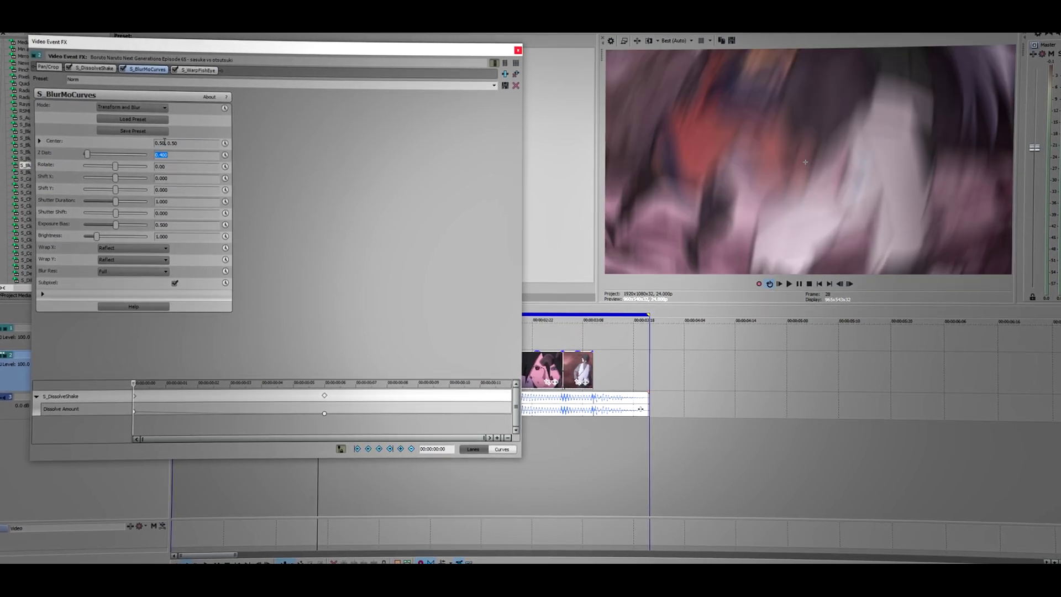
Animate Z Dist and add a 1.000 keyframe around 00:00:00:05.
left_click(225, 155)
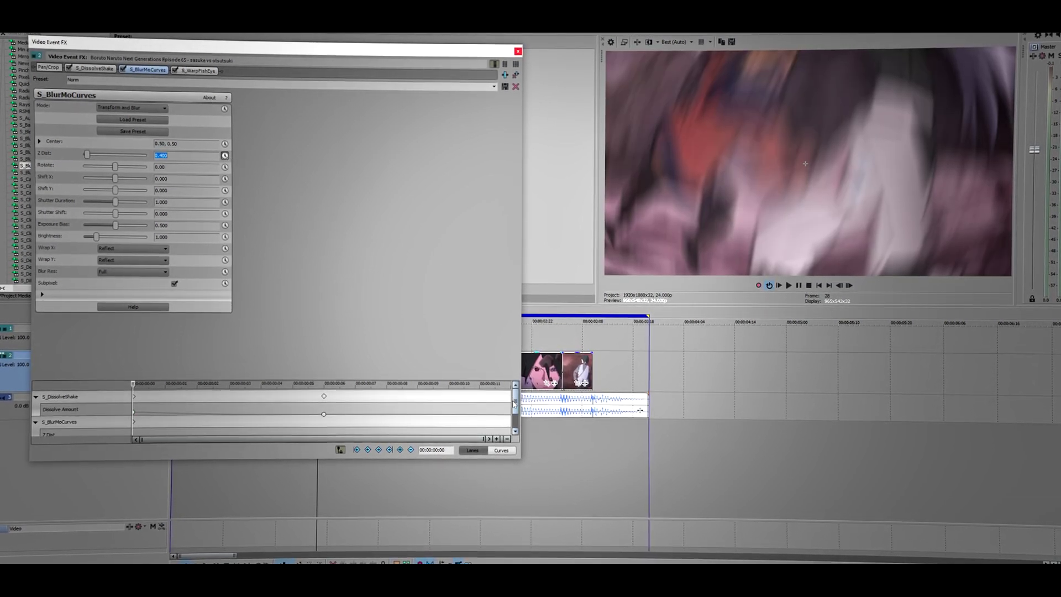
left_click_drag(515, 405, 503, 433)
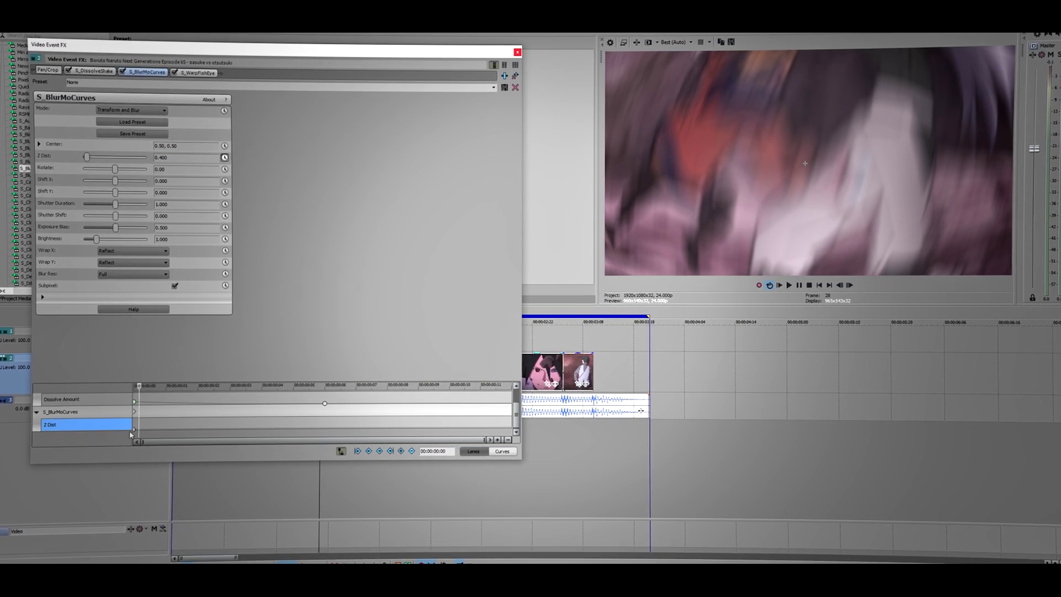
mouse_move(136, 430)
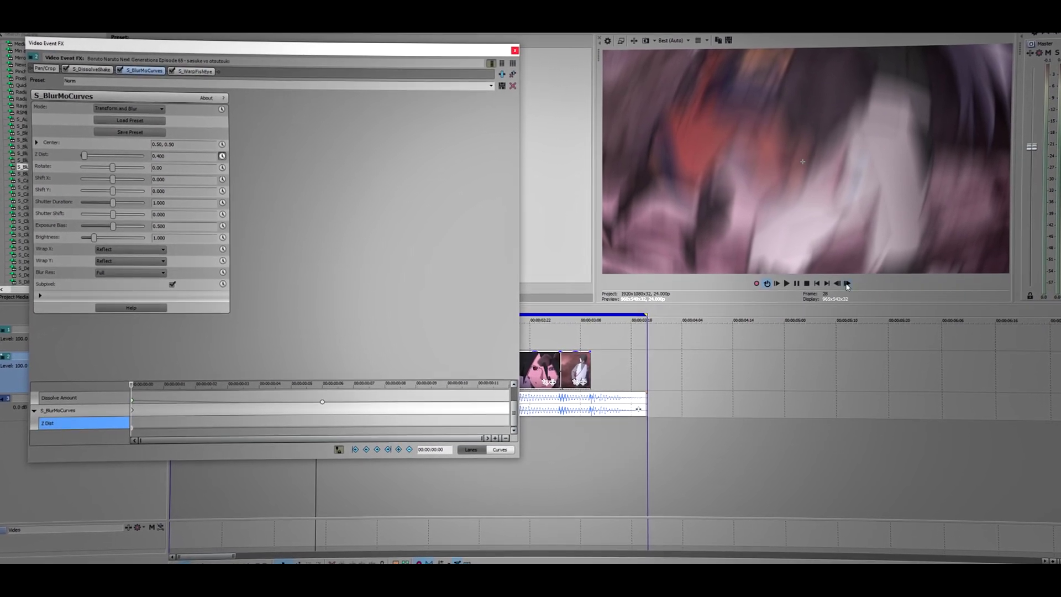
left_click(846, 286)
left_click(846, 285)
left_click(846, 285)
left_click(850, 283)
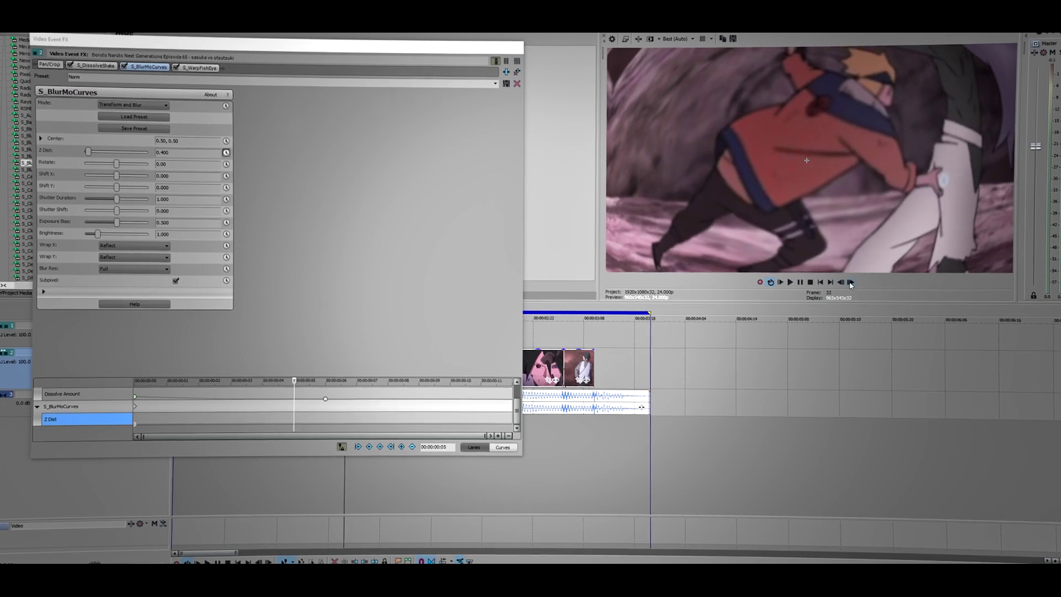
left_click_drag(173, 153, 145, 154)
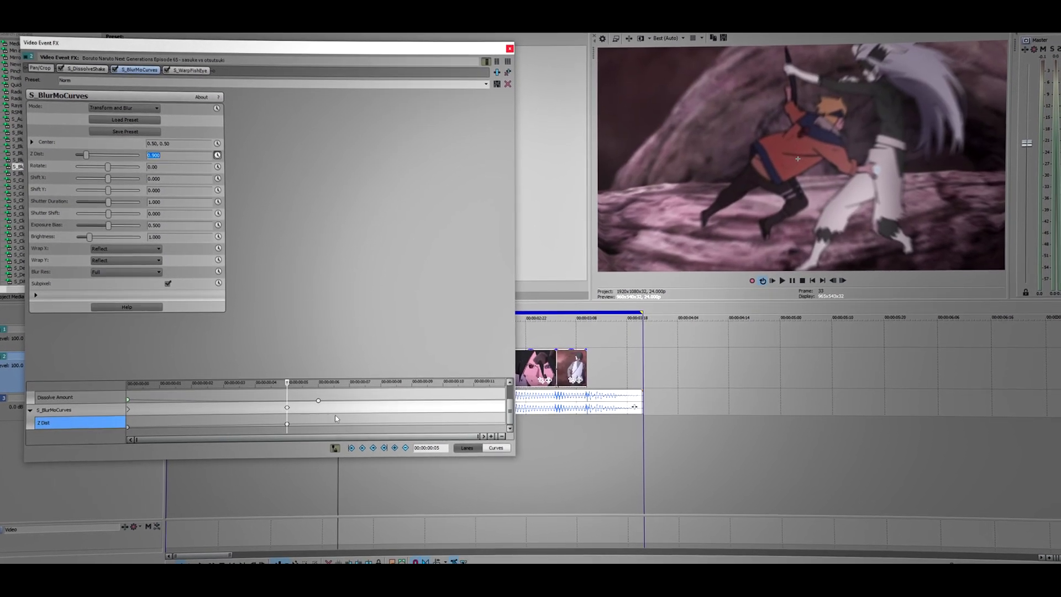
left_click(267, 412)
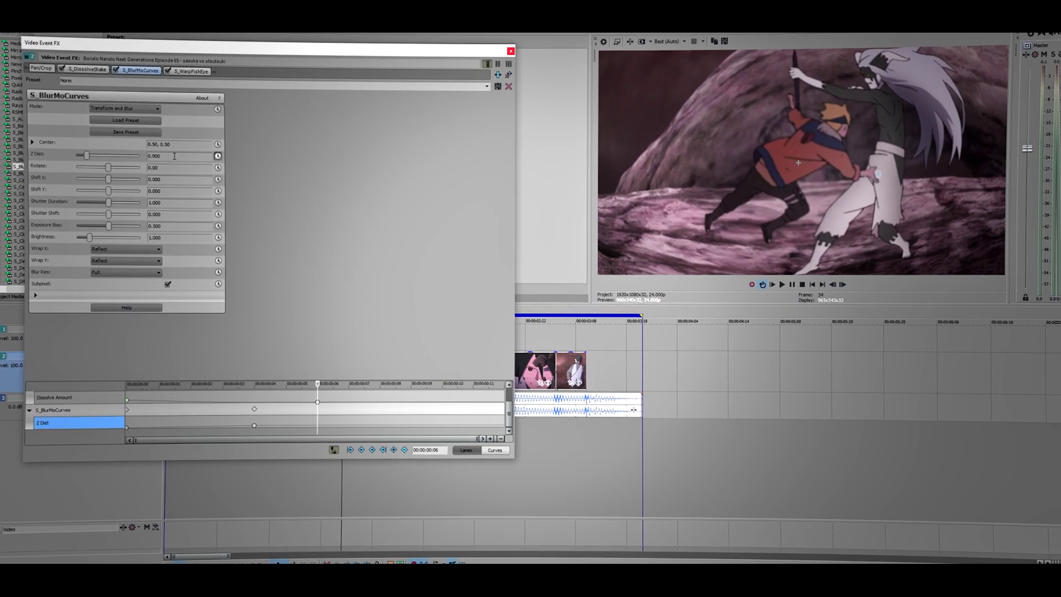
key("Return")
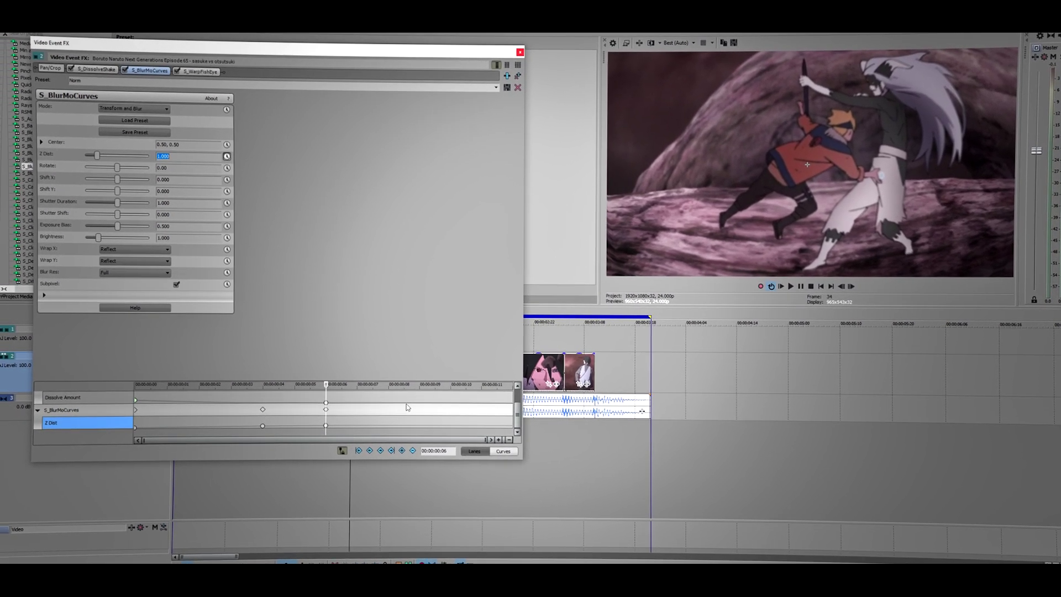
Add a Z Dist keyframe of 0.900 at 00:00:00:09.
left_click(438, 426)
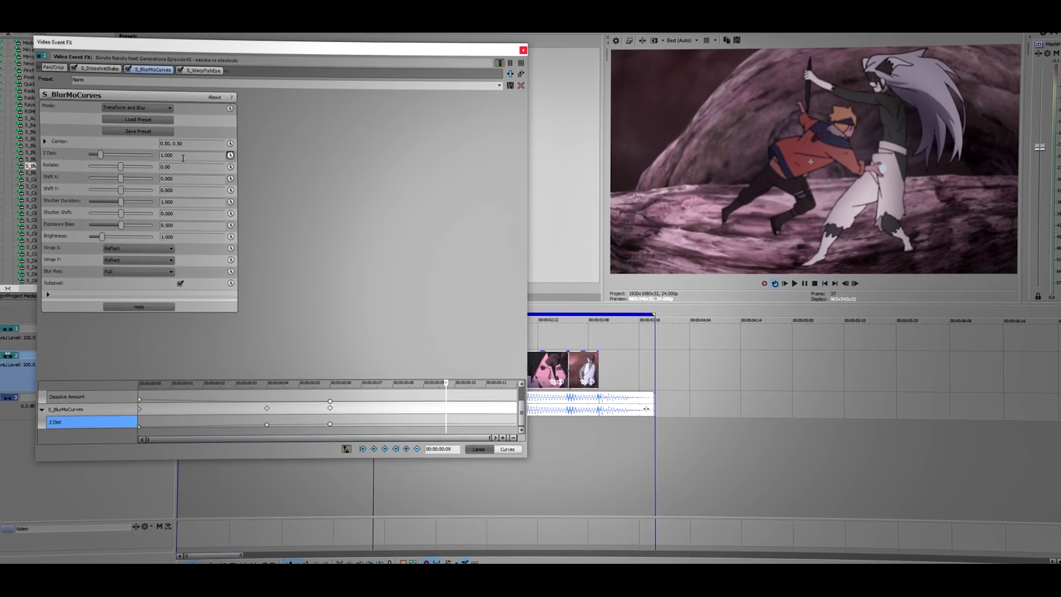
double_click(191, 157)
type("0.9")
key("Return")
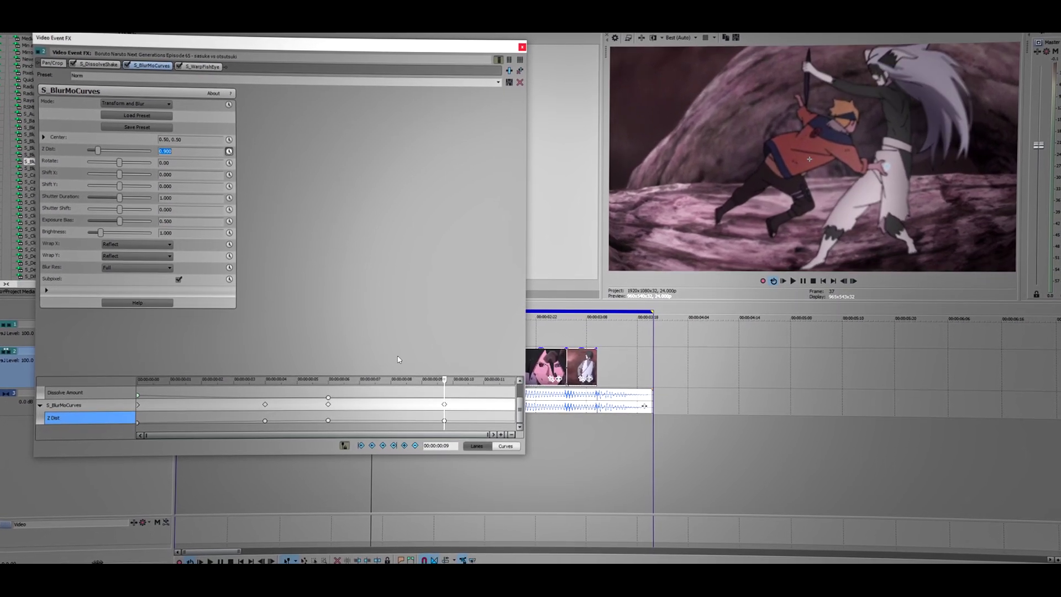
left_click_drag(444, 404, 435, 403)
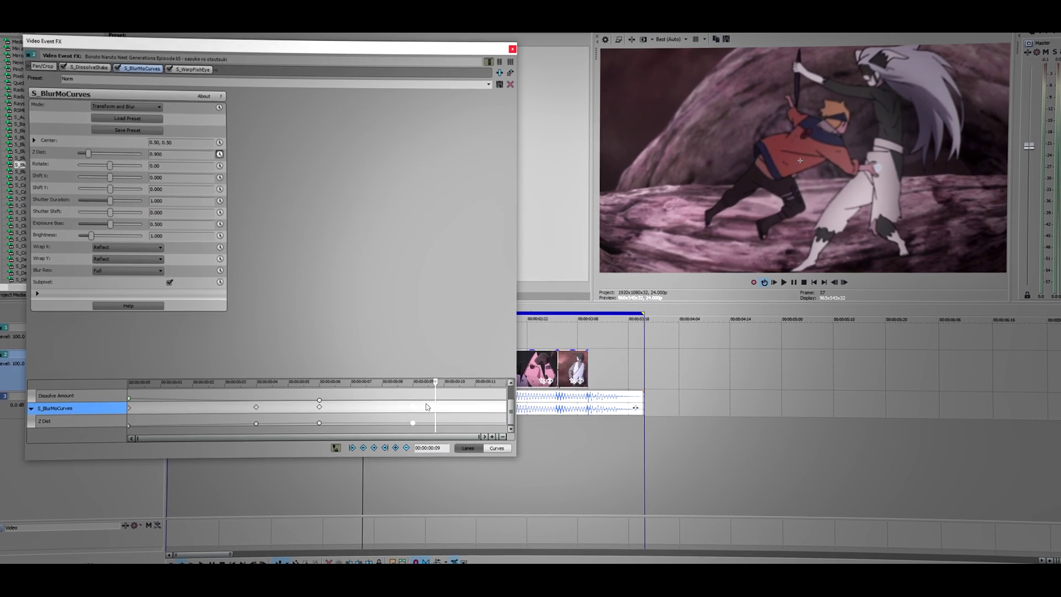
Bring Z Dist back to 0.400 at frame 11 and nudge the 00:00:00:06 keyframe later.
left_click(481, 420)
left_click_drag(167, 155, 95, 158)
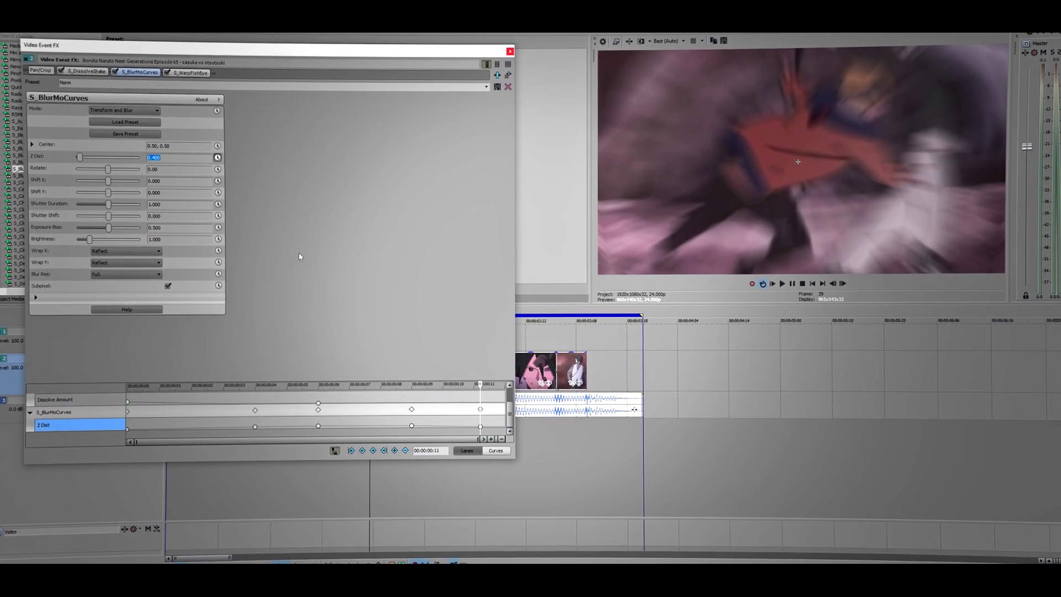
left_click(478, 410)
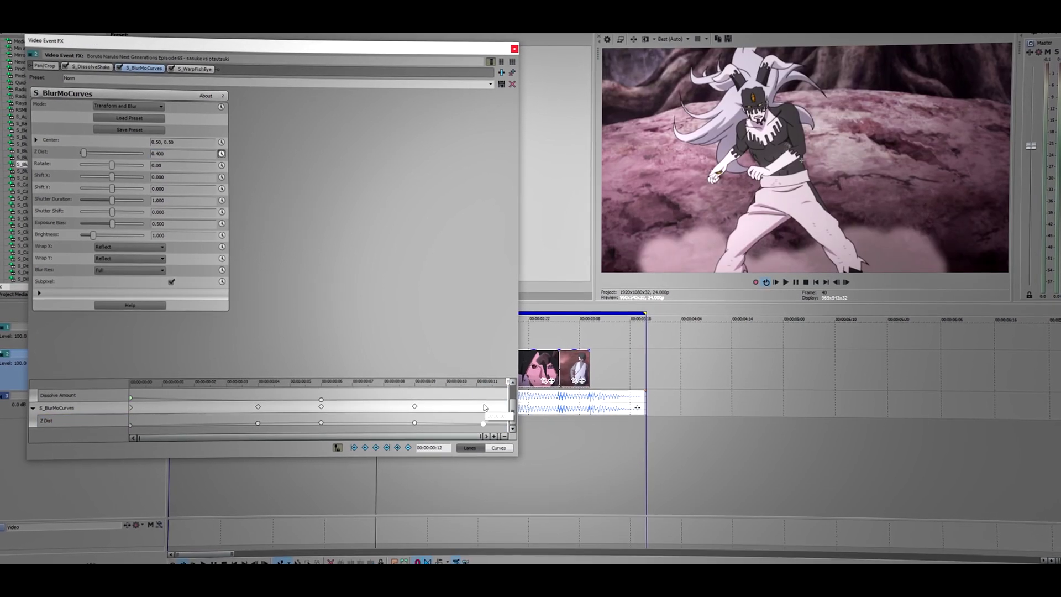
left_click(207, 421)
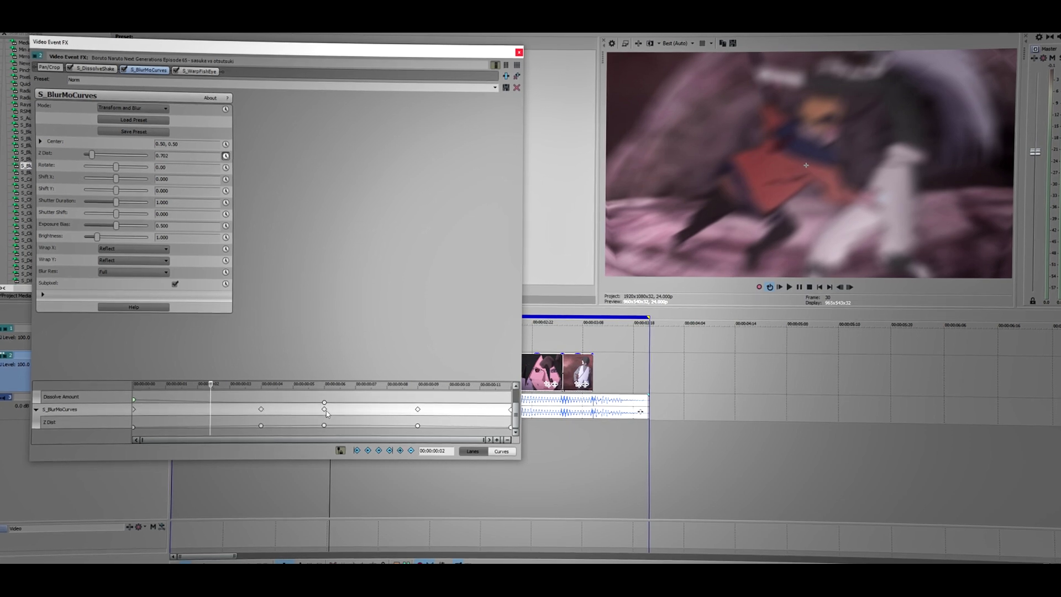
mouse_move(326, 411)
left_mouse_down()
mouse_move(342, 414)
mouse_move(331, 414)
left_mouse_up()
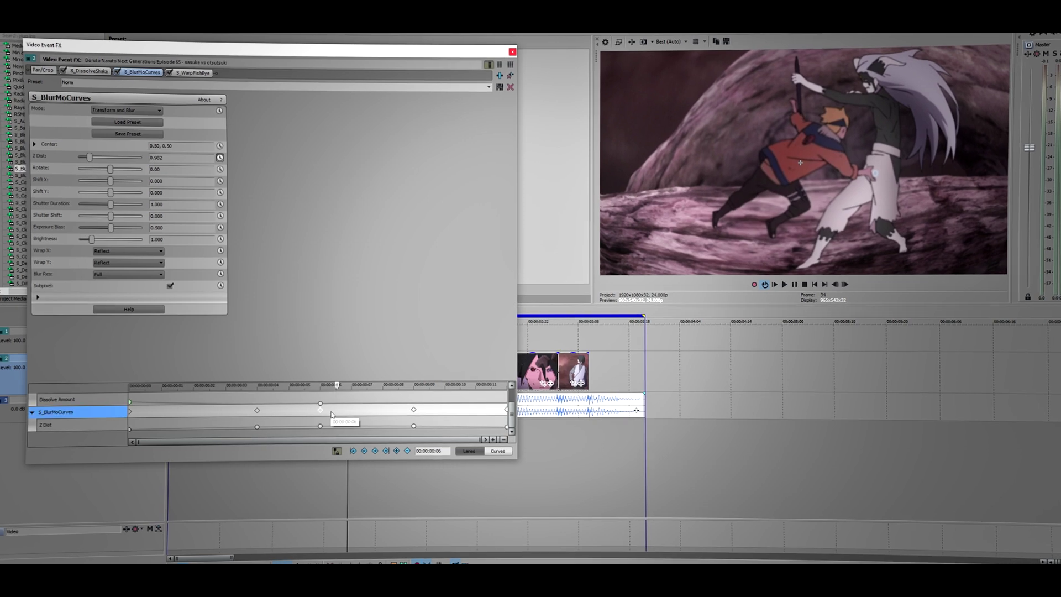
Apply Fast Fade to the first, middle and final (00:00:00:11) Z Dist keyframes.
right_click(135, 431)
left_click(163, 505)
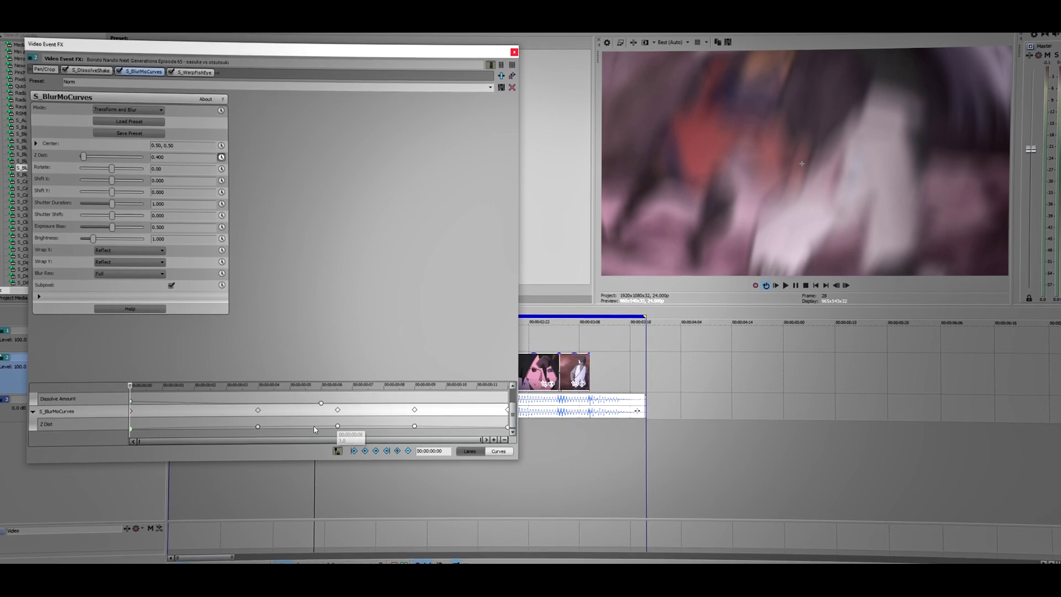
right_click(412, 424)
left_click(449, 507)
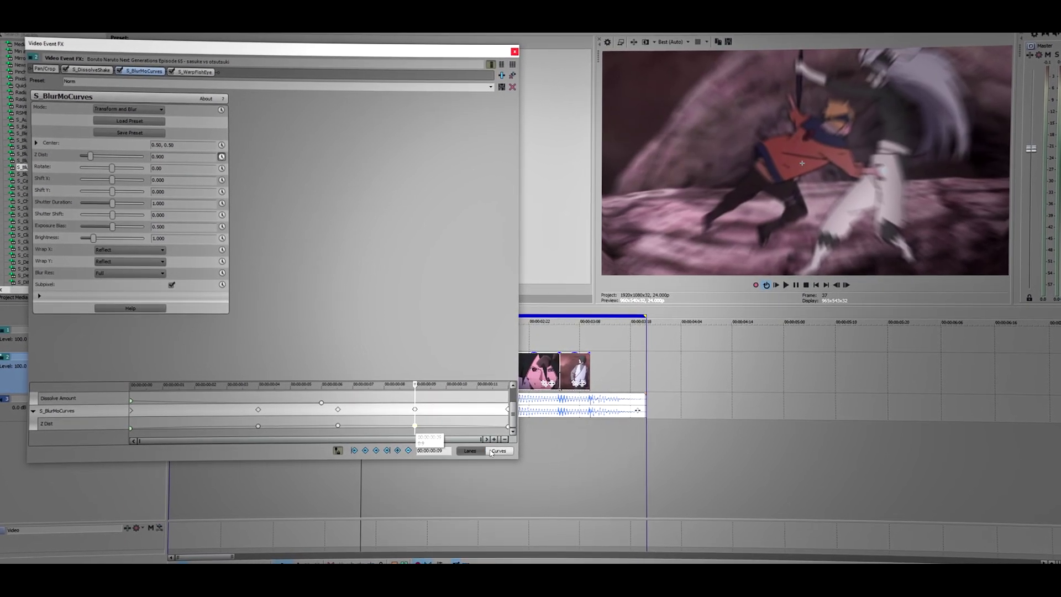
left_click(508, 426)
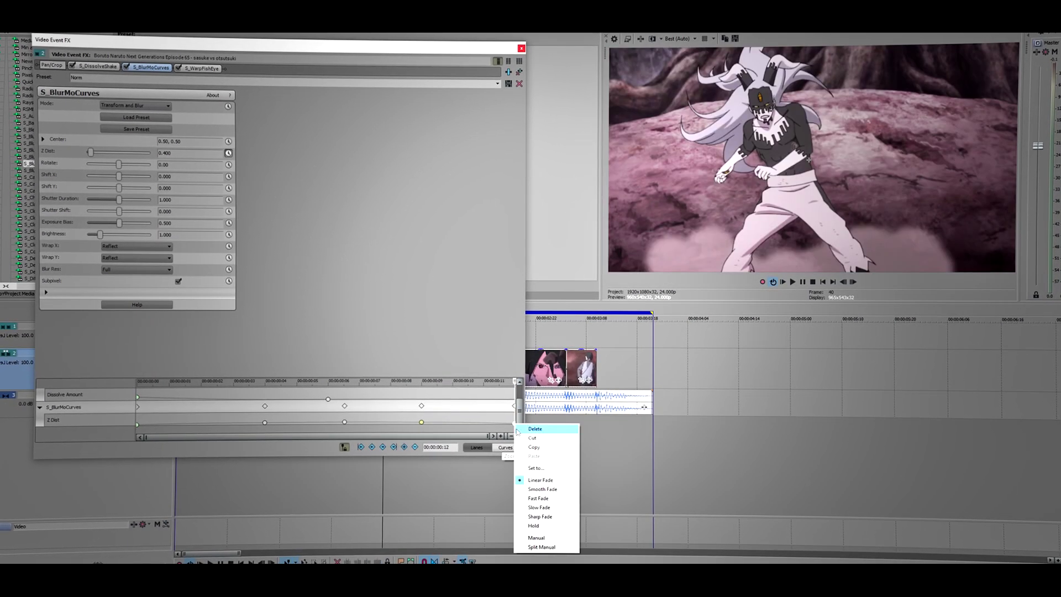
left_click(540, 498)
left_click(132, 428)
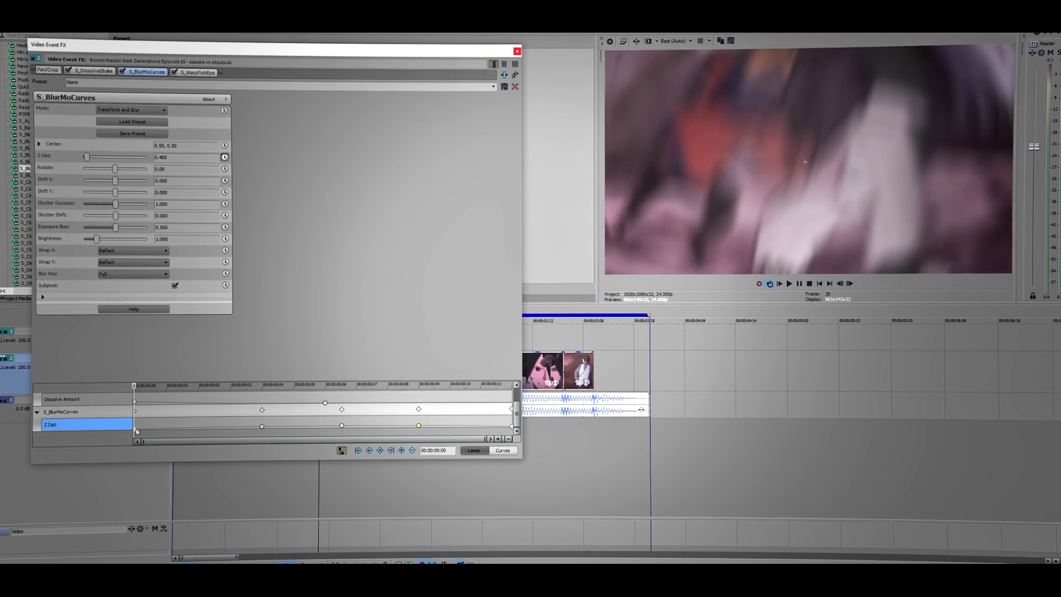
left_click(220, 72)
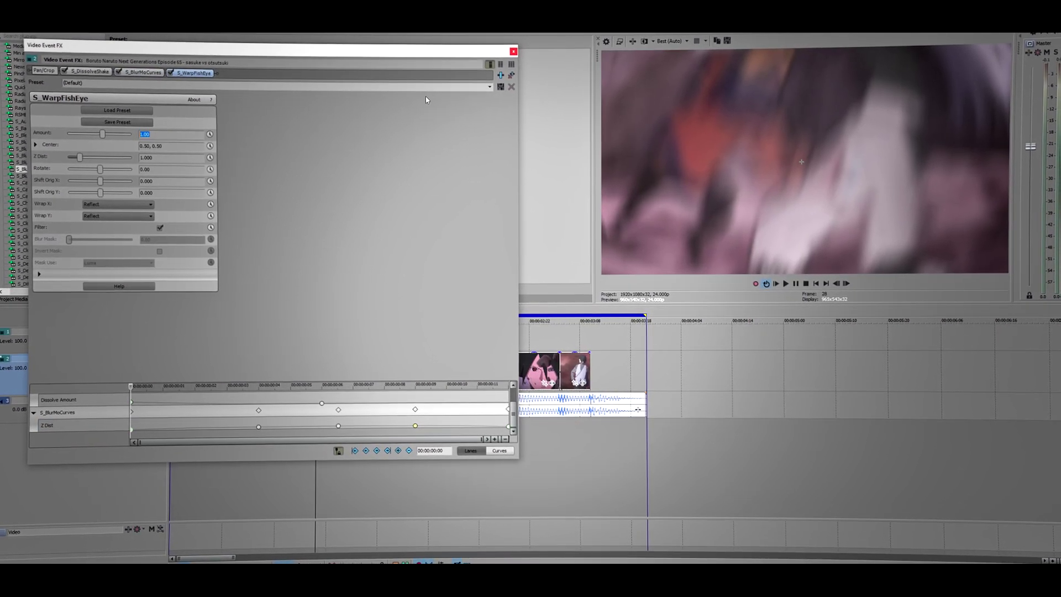
Set the fisheye Amount to -0.25 at the start of the fight clip.
type("0")
key("Return")
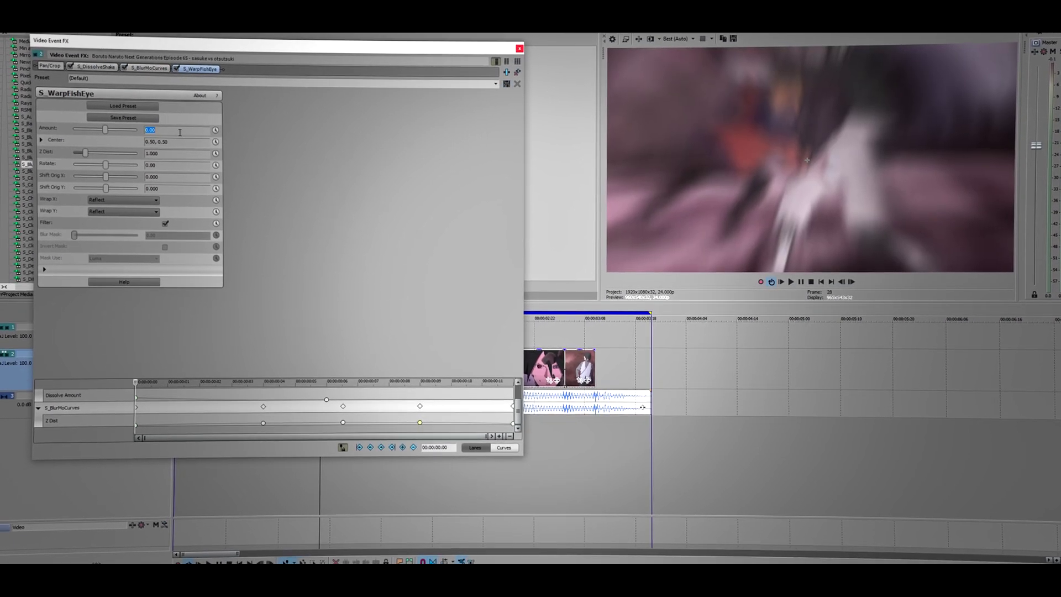
type("-")
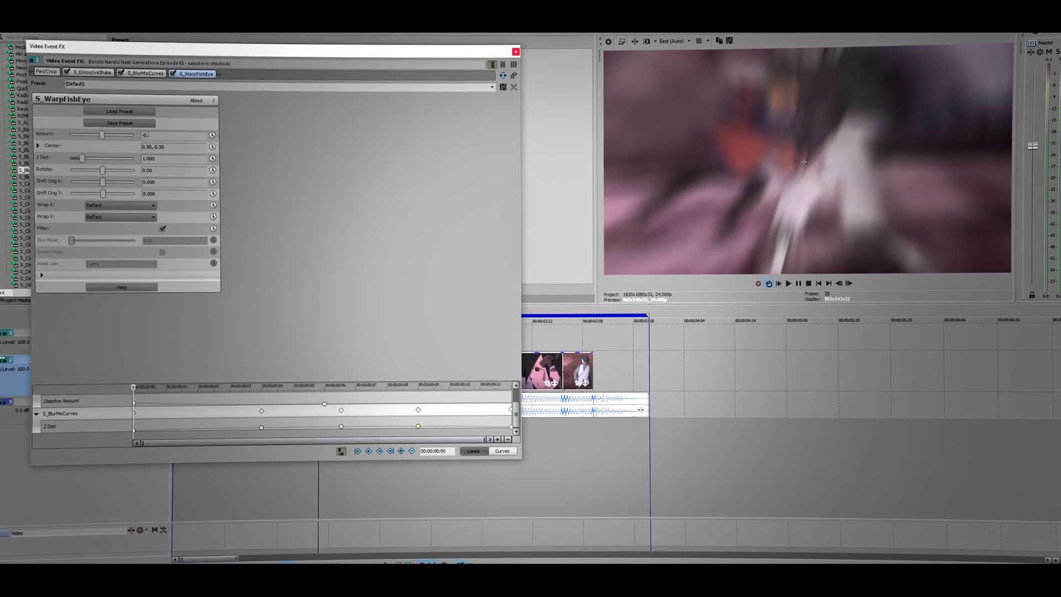
type("0.25")
key("Return")
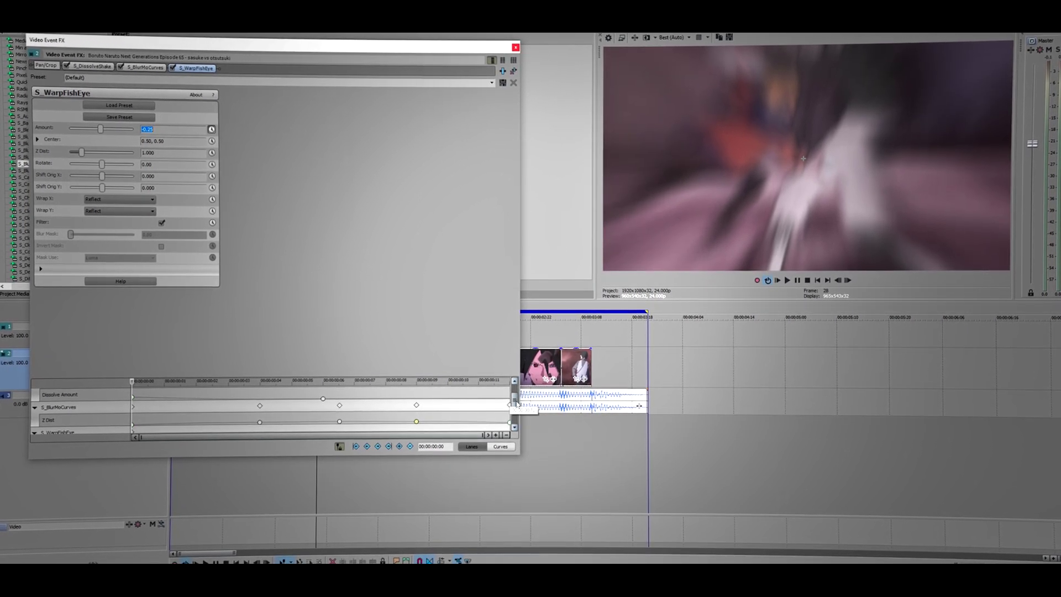
Add an Amount keyframe of 0.00 at 00:00:00:06 on the Amount lane.
left_click(338, 419)
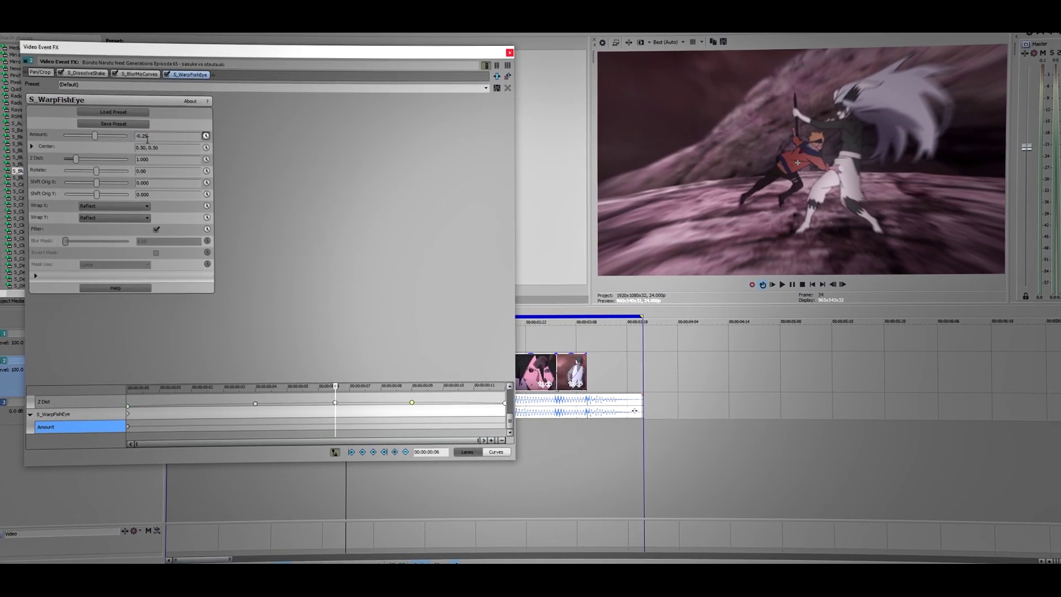
left_click_drag(149, 133, 111, 142)
type("0")
key("Return")
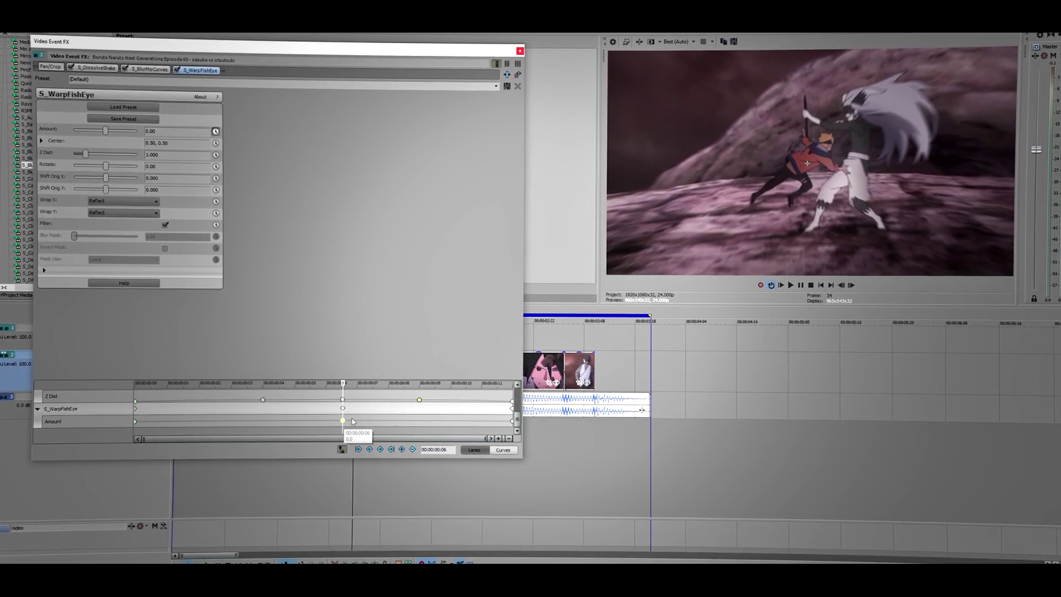
right_click(512, 422)
Make the end Amount keyframe Fast Fade, lower BlurMoCurves Shutter Duration, and close Video Event FX.
left_click(533, 494)
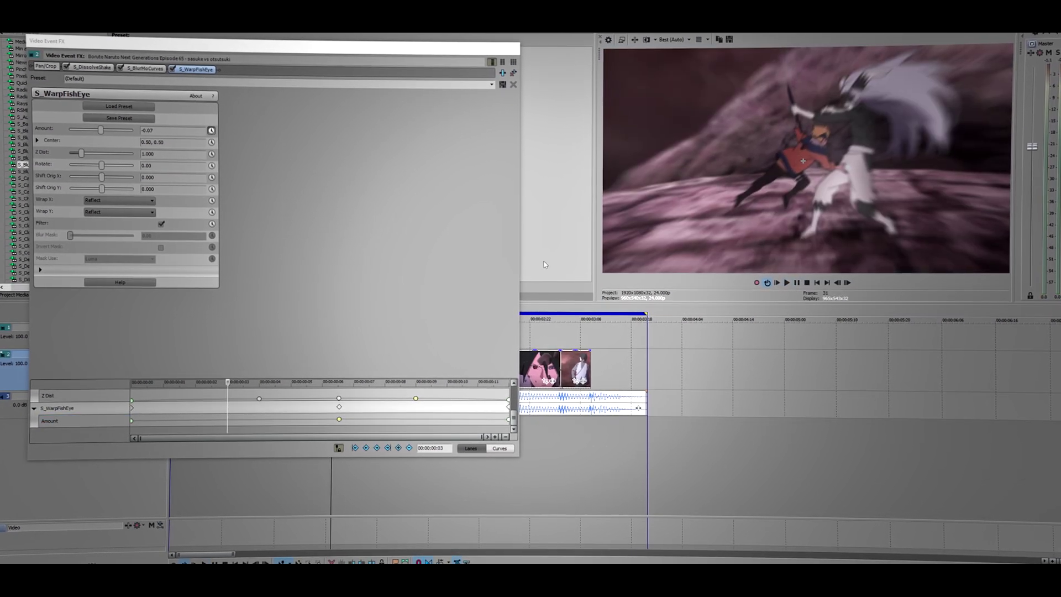
left_click(148, 67)
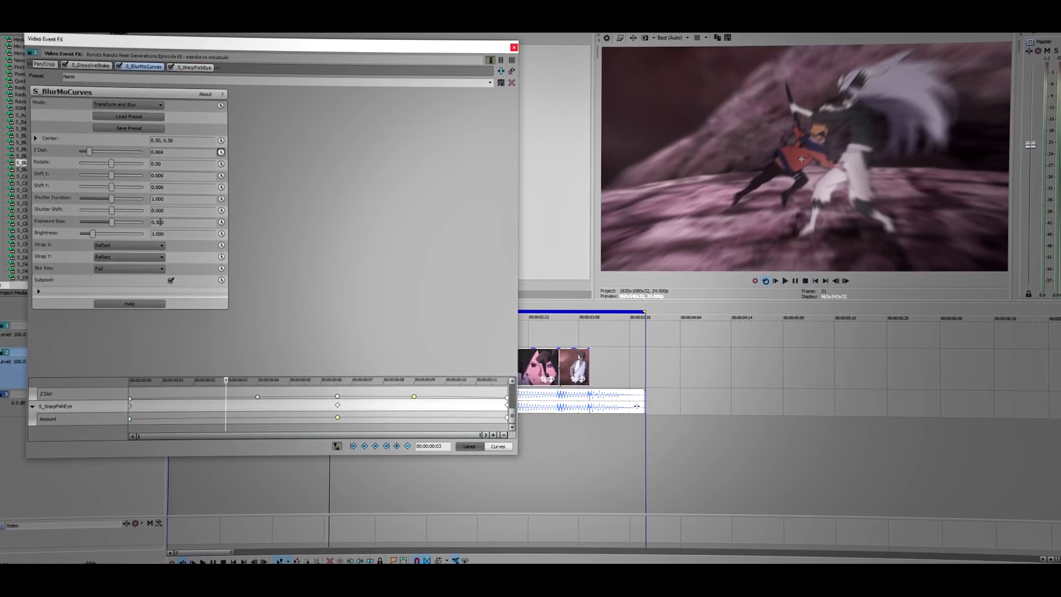
double_click(157, 200)
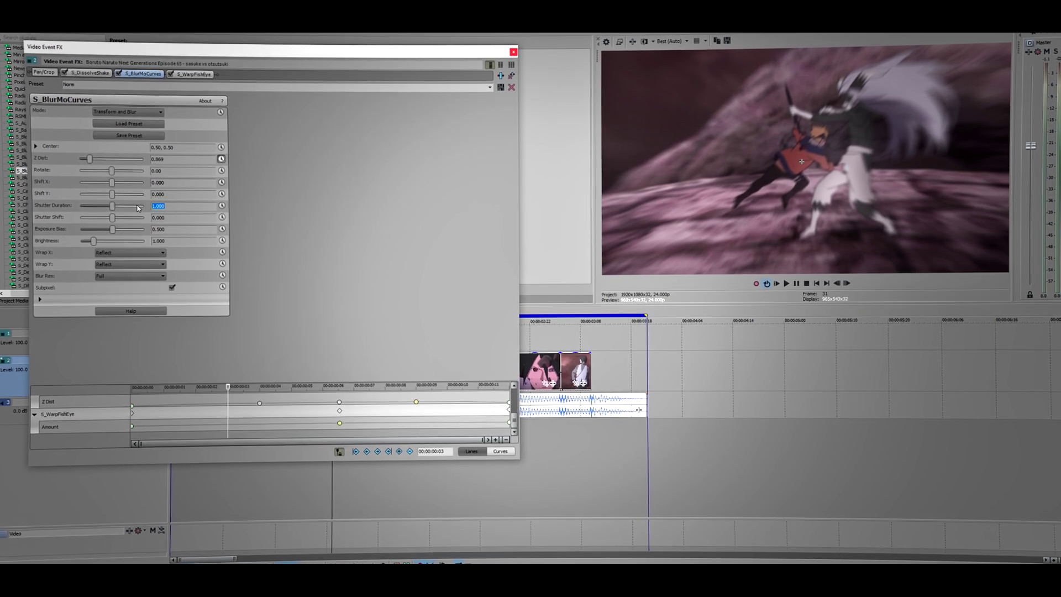
type("0.")
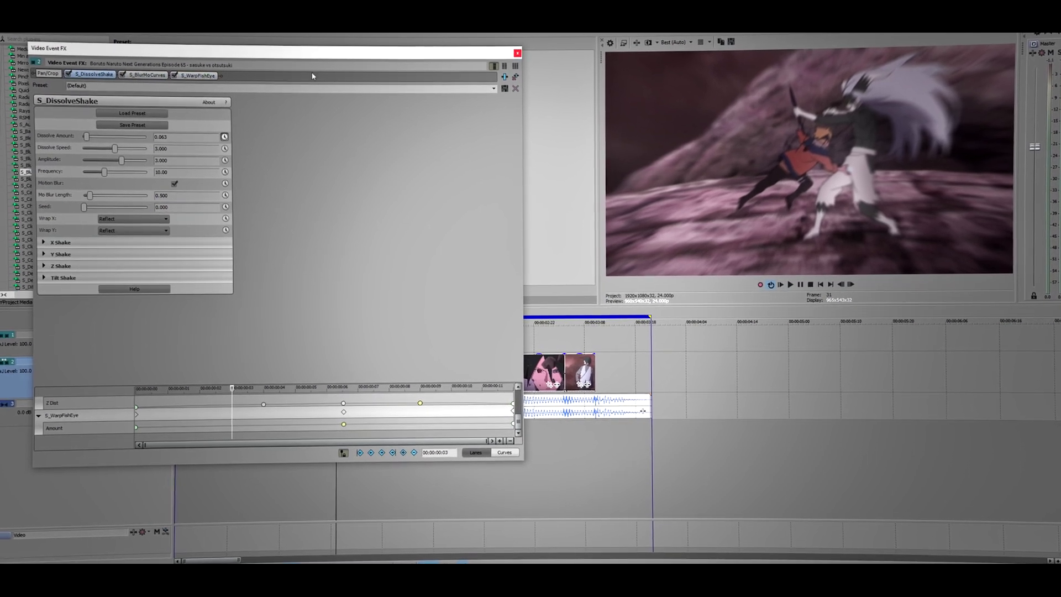
left_click(518, 53)
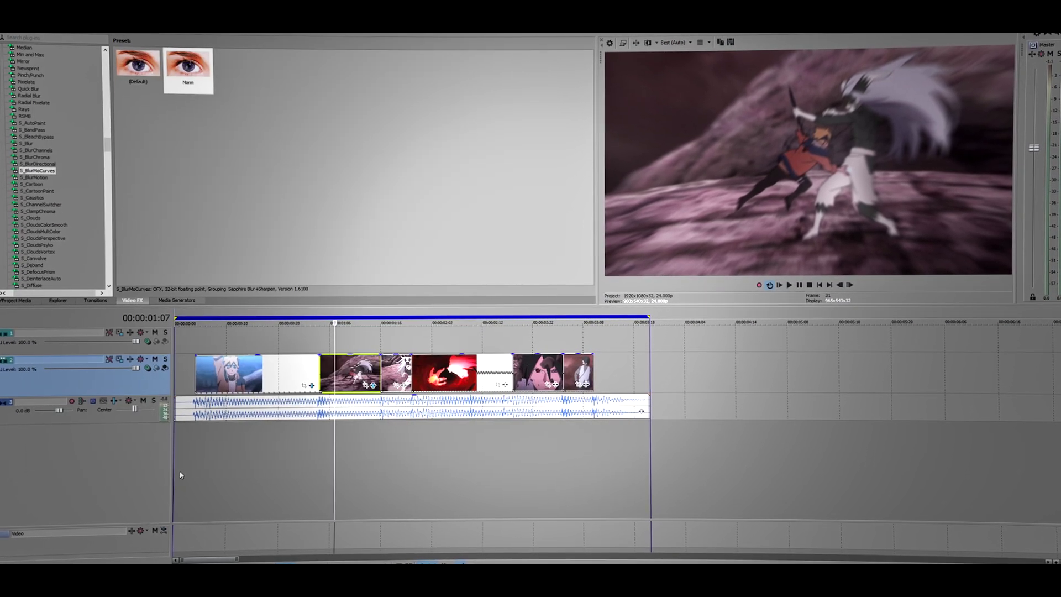